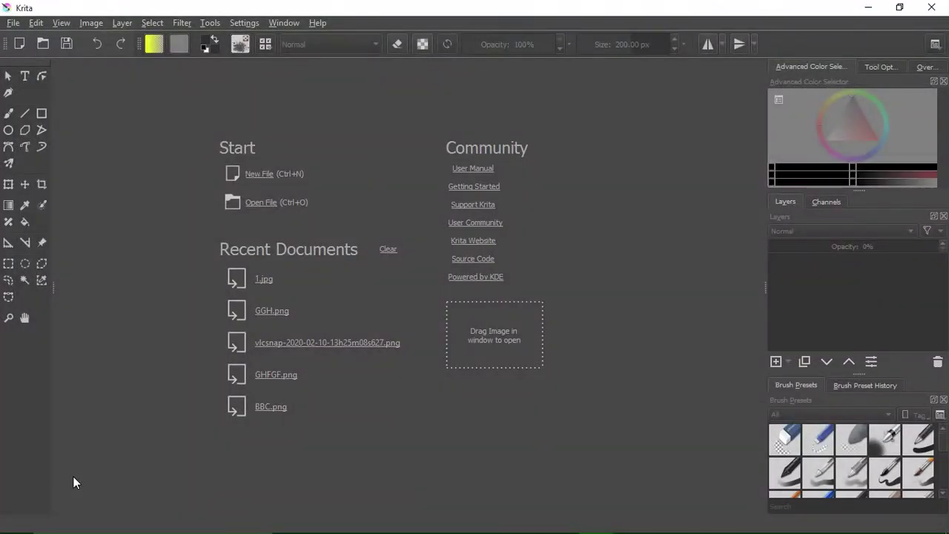
# Create a new custom document of 1600 by 1200 pixels at 300 ppi, in RGB/Alpha with 8-bit depth
pyautogui.click(73, 476)
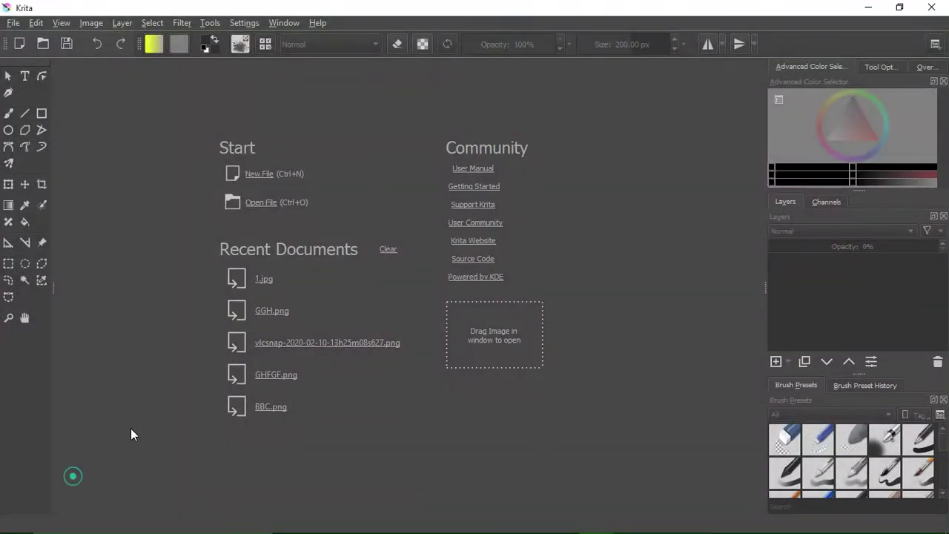
pyautogui.click(258, 173)
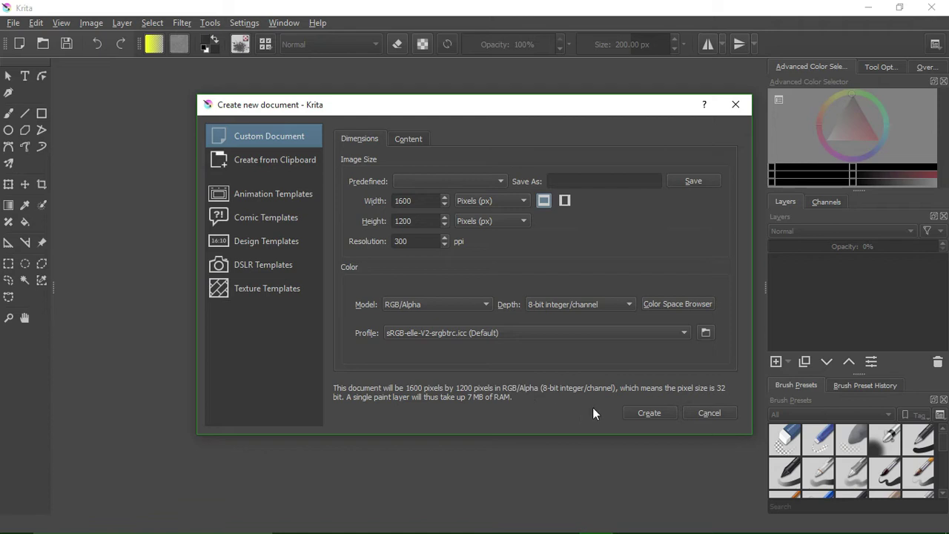
pyautogui.click(630, 416)
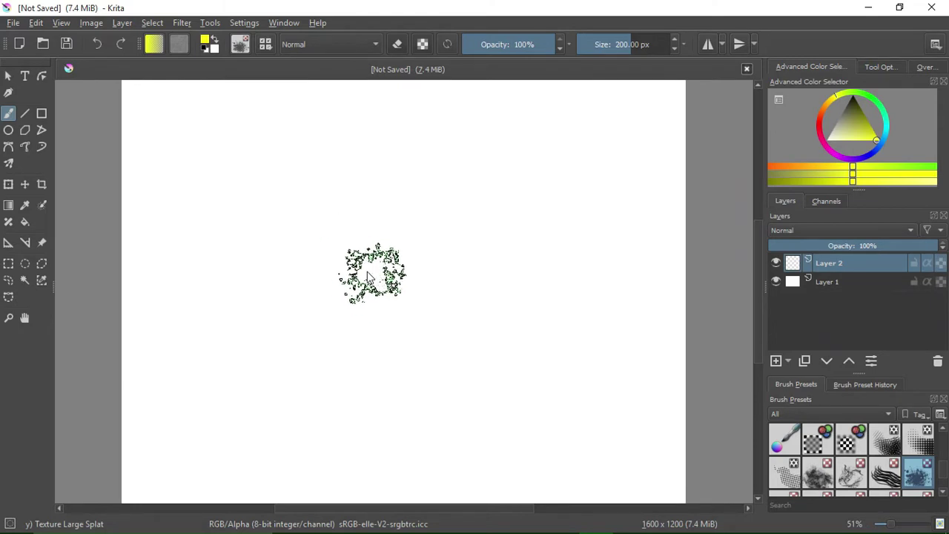
# Add a text object to the canvas and replace its placeholder sentence with FIRE
pyautogui.click(31, 80)
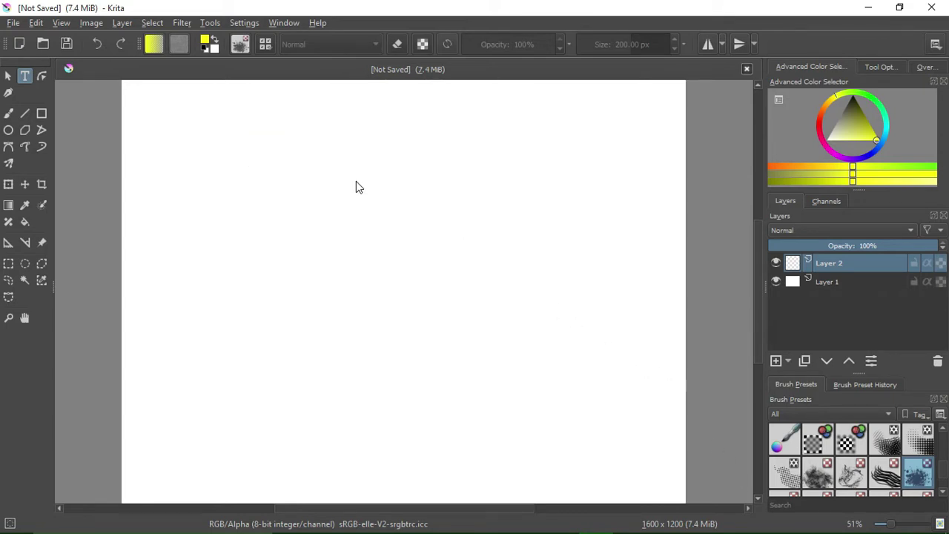
pyautogui.moveTo(355, 187); pyautogui.dragTo(683, 484)
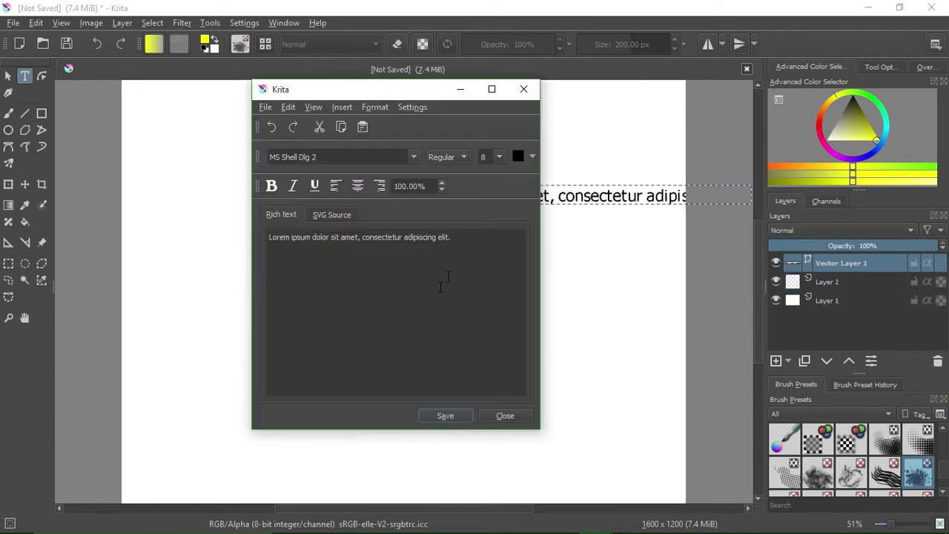
pyautogui.click(471, 246)
pyautogui.press('BackSpace')
pyautogui.press('BackSpace')
pyautogui.press('BackSpace')
pyautogui.press('BackSpace')
pyautogui.press('BackSpace')
pyautogui.press('BackSpace')
pyautogui.press('BackSpace')
pyautogui.press('BackSpace')
pyautogui.press('BackSpace')
pyautogui.press('BackSpace')
pyautogui.press('BackSpace')
pyautogui.press('BackSpace')
pyautogui.press('BackSpace')
pyautogui.press('BackSpace')
pyautogui.press('BackSpace')
pyautogui.press('BackSpace')
pyautogui.press('BackSpace')
pyautogui.press('BackSpace')
pyautogui.press('BackSpace')
pyautogui.press('BackSpace')
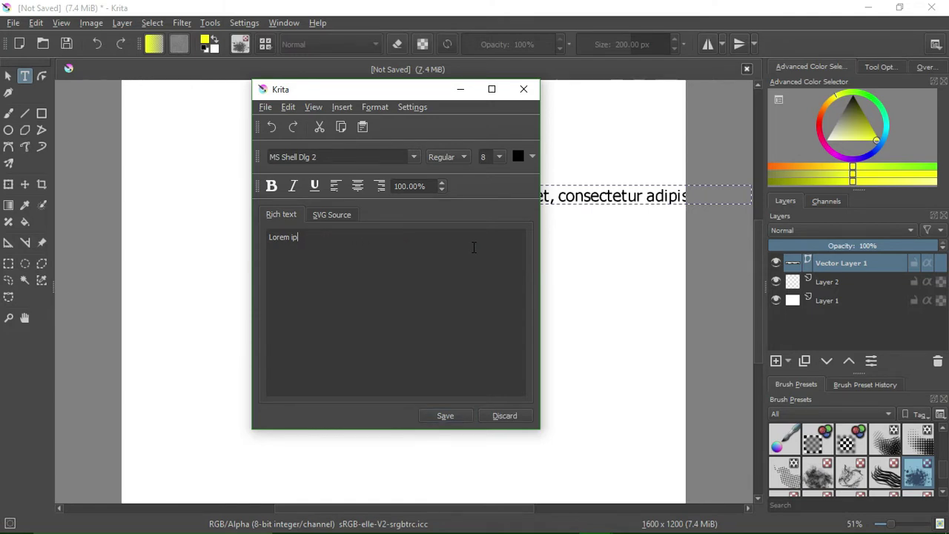
pyautogui.press('BackSpace')
pyautogui.press('BackSpace')
pyautogui.press('BackSpace')
pyautogui.press('BackSpace')
pyautogui.press('BackSpace')
pyautogui.press('BackSpace')
pyautogui.press('BackSpace')
pyautogui.press('BackSpace')
pyautogui.write('FIRE')
pyautogui.click(457, 273)
pyautogui.click(326, 263)
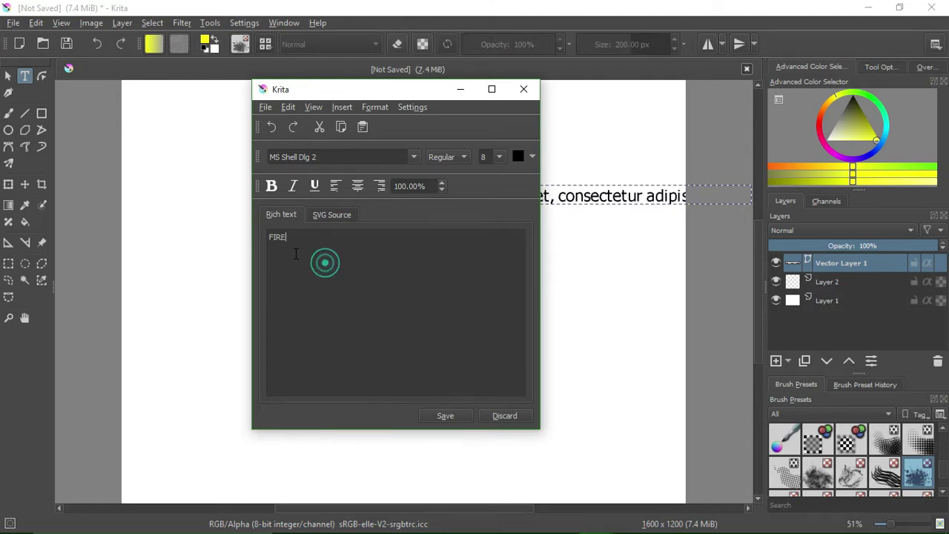
# Select the whole word FIRE in the text editor, set its font size to 120 and save it to the canvas
pyautogui.doubleClick(261, 237)
pyautogui.click(330, 257)
pyautogui.hotkey('ctrl', 'a')
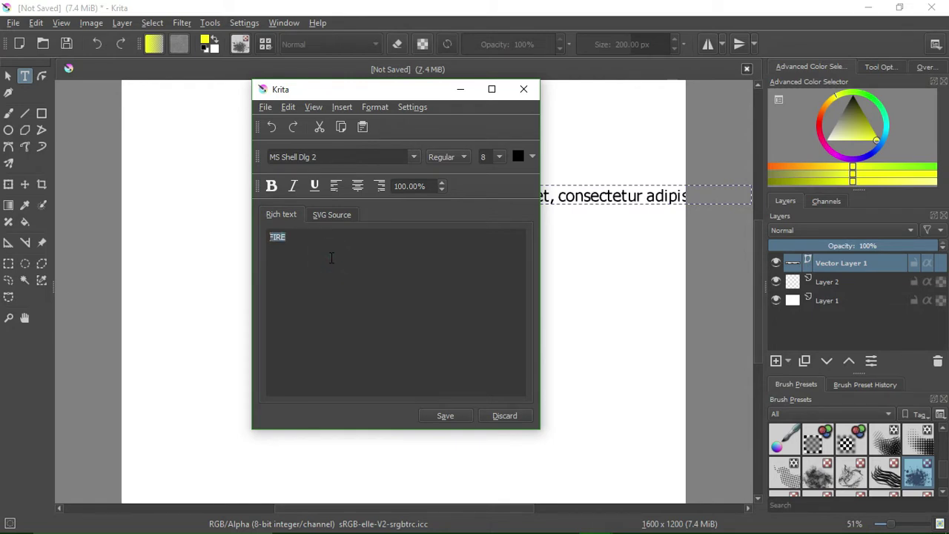
pyautogui.doubleClick(330, 258)
pyautogui.click(500, 159)
pyautogui.scroll(-3, 500, 244)
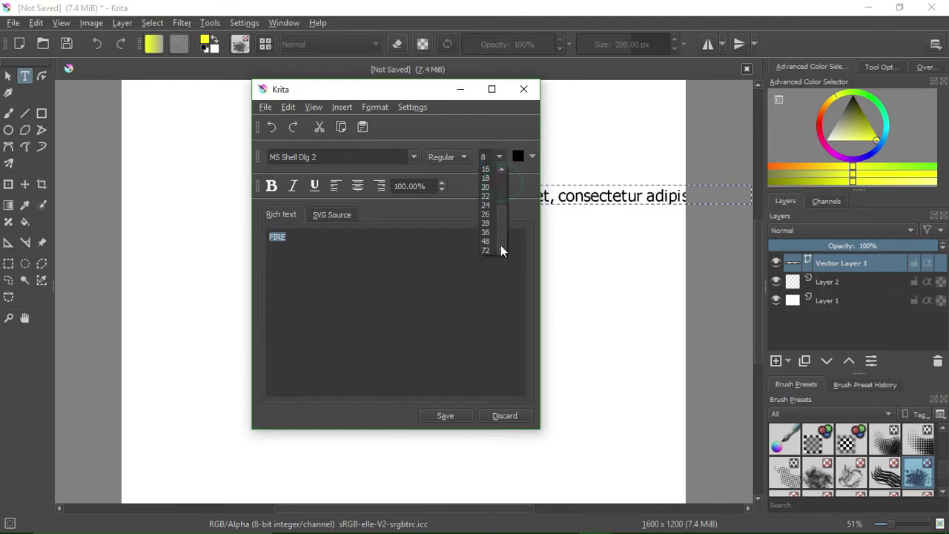
pyautogui.click(486, 157)
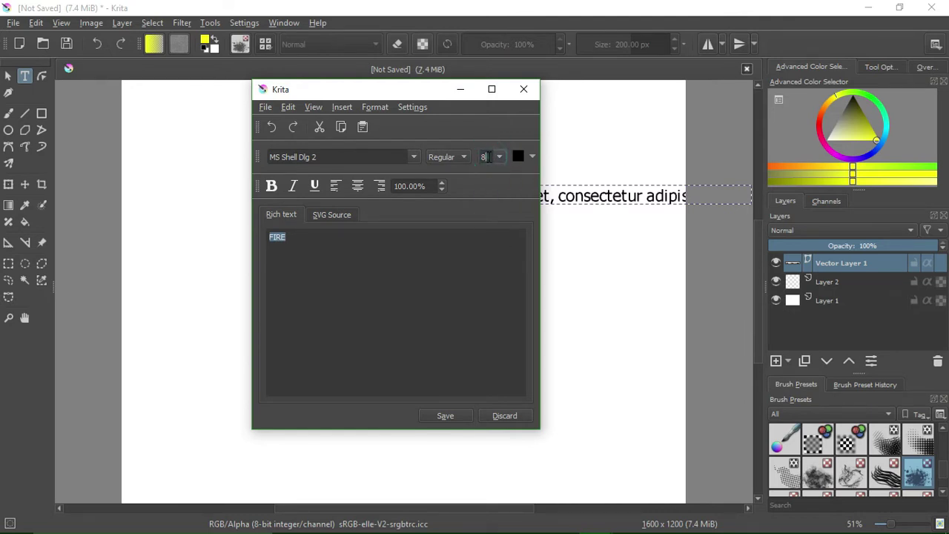
pyautogui.press('BackSpace')
pyautogui.write('120')
pyautogui.press('Return')
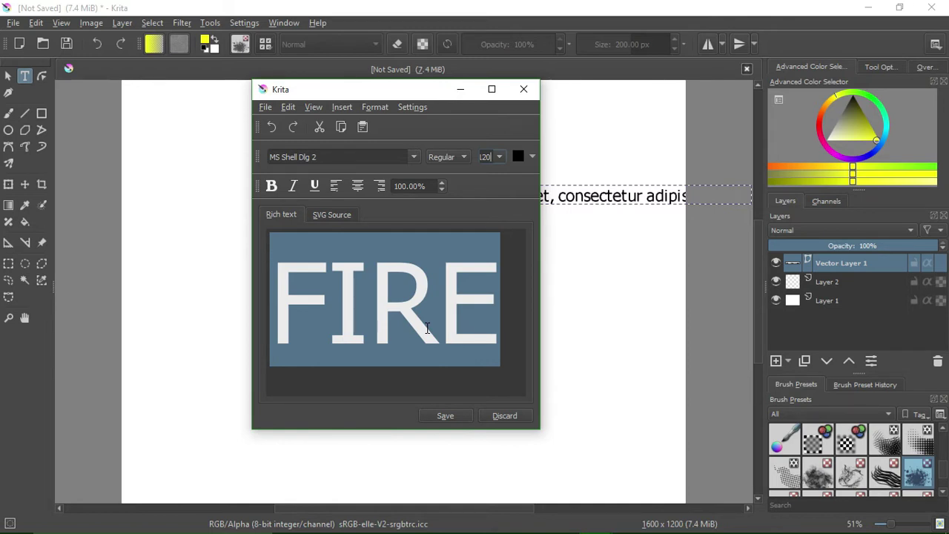
pyautogui.click(458, 417)
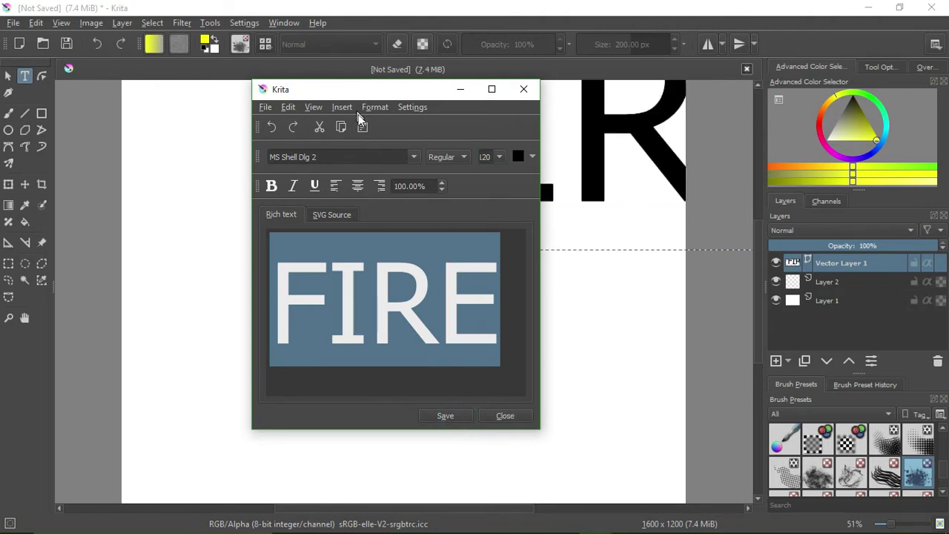
# Reduce the font size of the FIRE text to 100 and save it to the canvas
pyautogui.moveTo(364, 88); pyautogui.dragTo(423, 231)
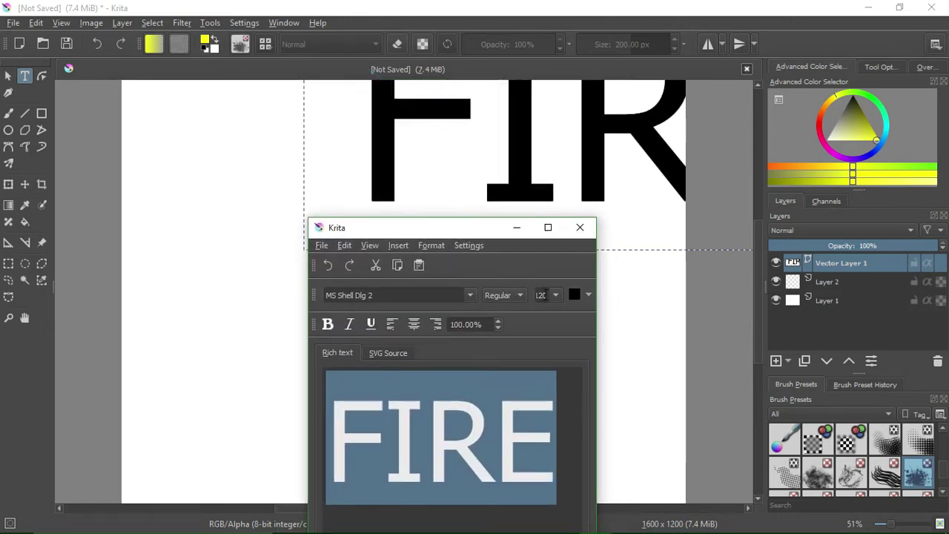
pyautogui.click(542, 295)
pyautogui.press('BackSpace')
pyautogui.press('Return')
pyautogui.moveTo(475, 227); pyautogui.dragTo(488, 154)
pyautogui.click(520, 482)
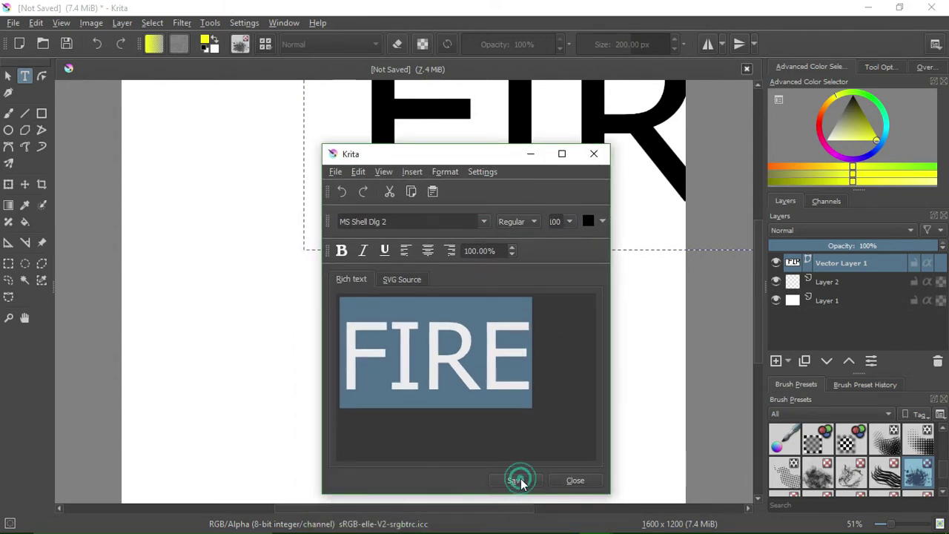
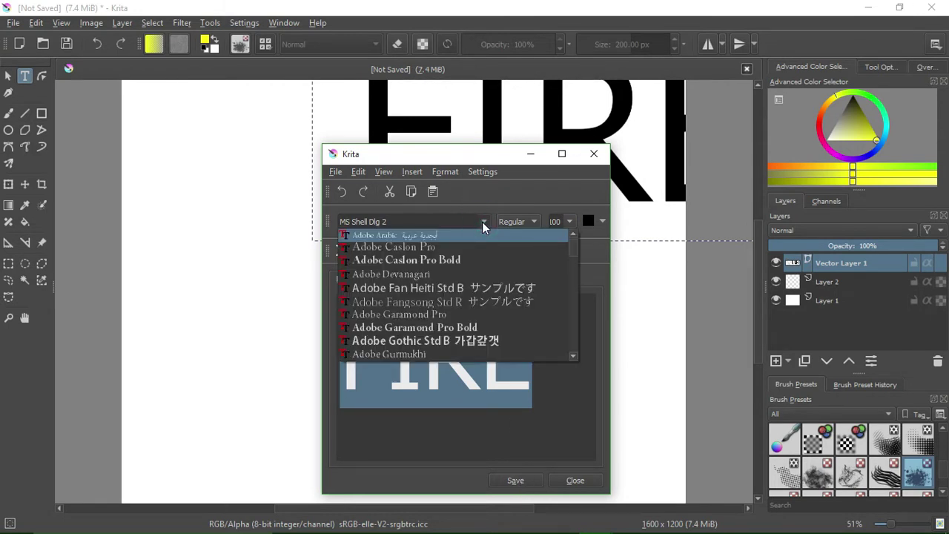
# Set the font of the FIRE text to Bauhaus 93, save it and close the text editor
pyautogui.moveTo(572, 355); pyautogui.dragTo(573, 357)
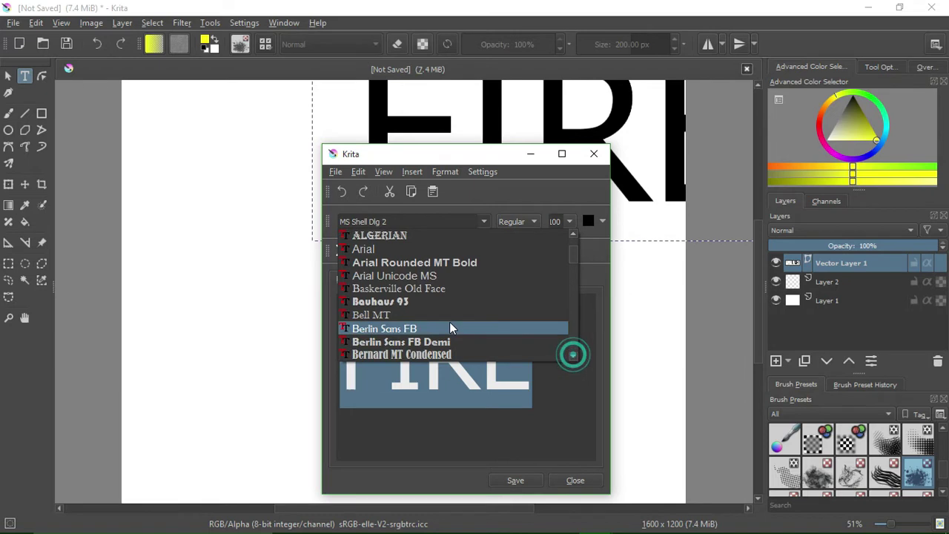
pyautogui.click(434, 300)
pyautogui.click(516, 480)
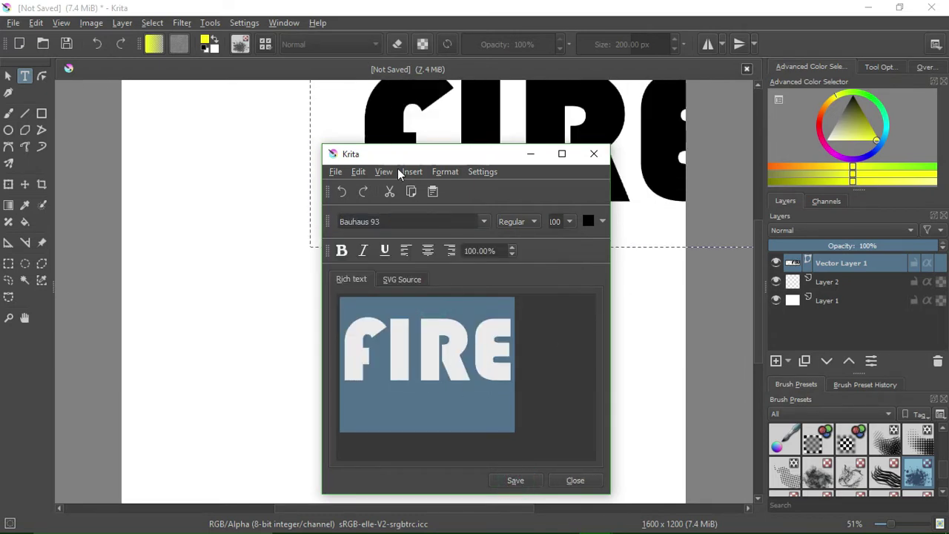
pyautogui.moveTo(424, 159); pyautogui.dragTo(398, 115)
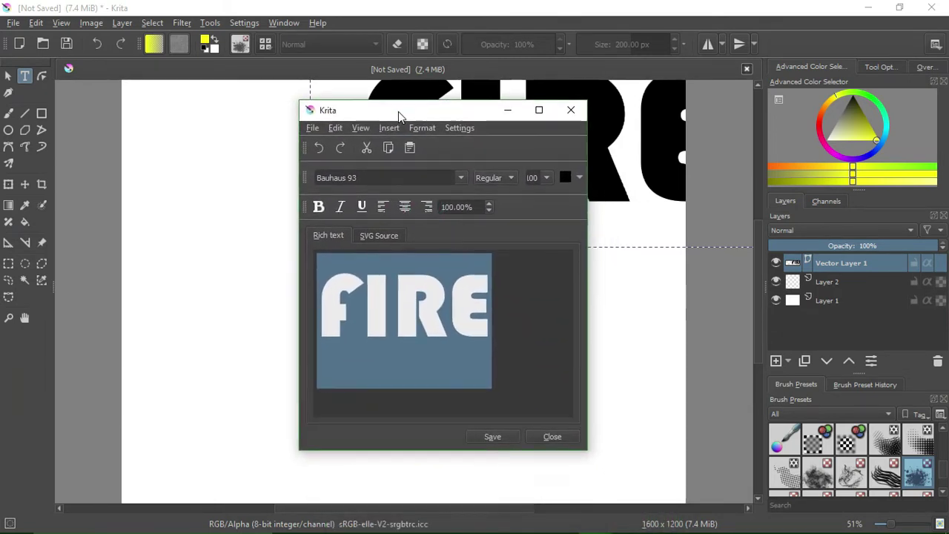
pyautogui.click(545, 437)
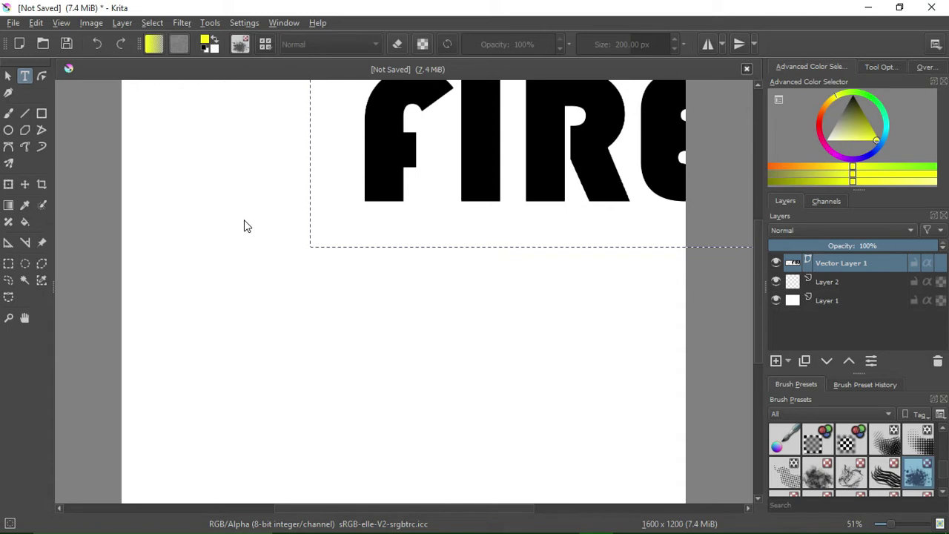
# Move the FIRE text to the middle of the canvas so that all four letters fit on the page
pyautogui.click(25, 185)
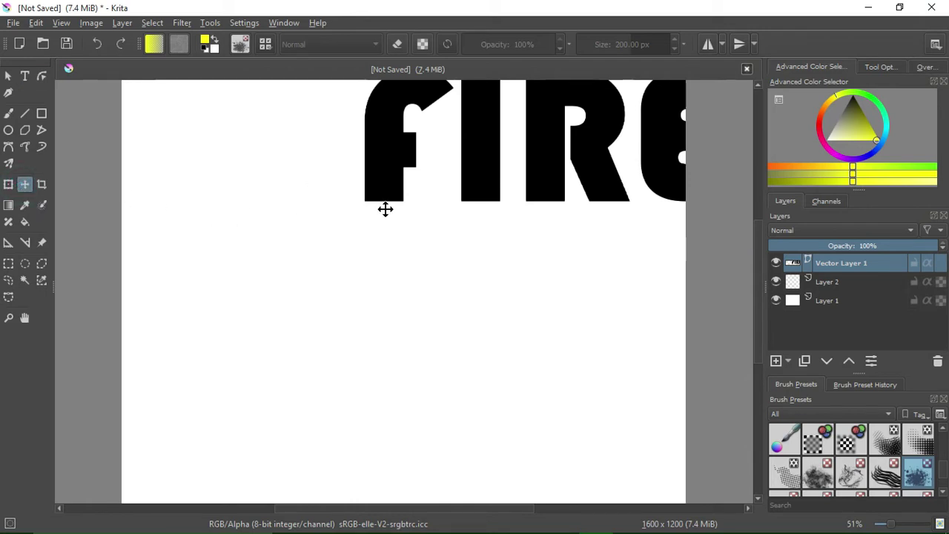
pyautogui.click(451, 193)
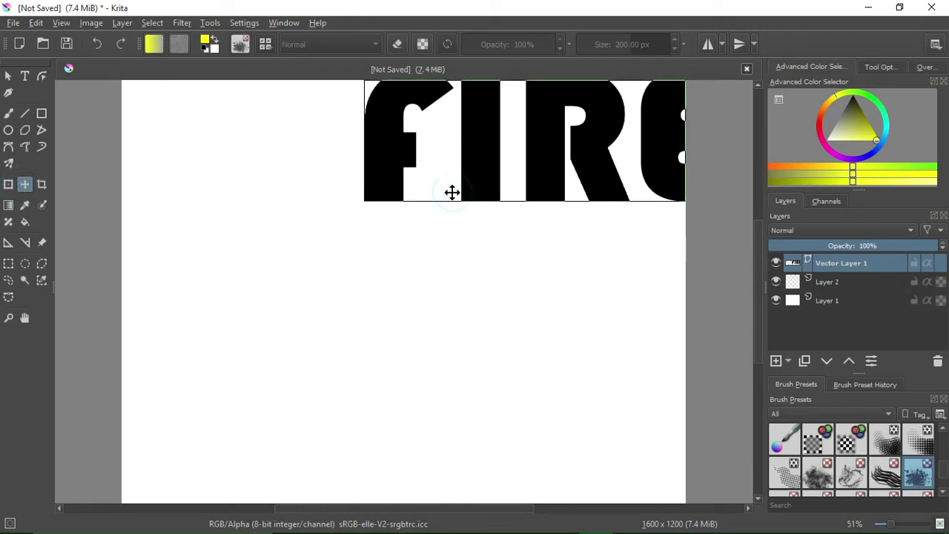
pyautogui.moveTo(447, 200); pyautogui.dragTo(348, 335)
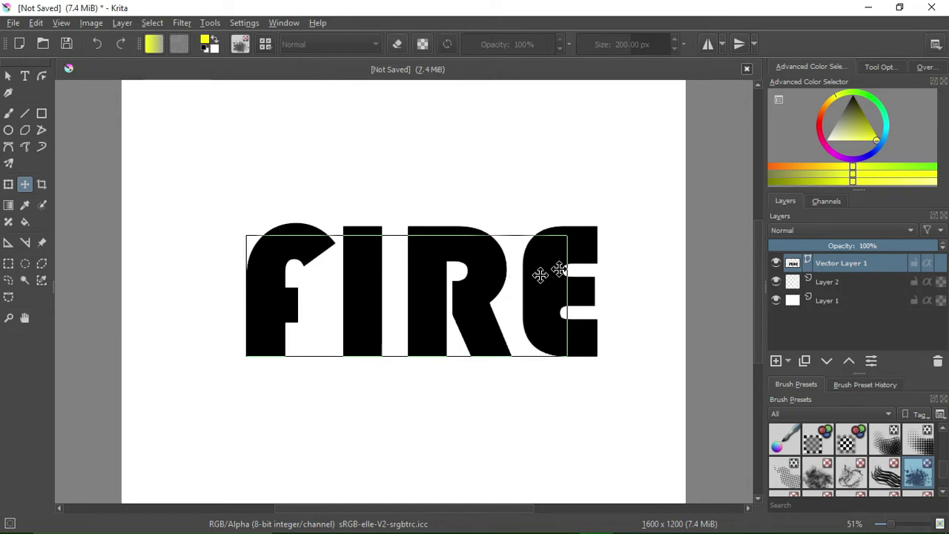
# Convert the vector layer holding the FIRE text to a paint layer
pyautogui.rightClick(831, 262)
pyautogui.moveTo(799, 252)
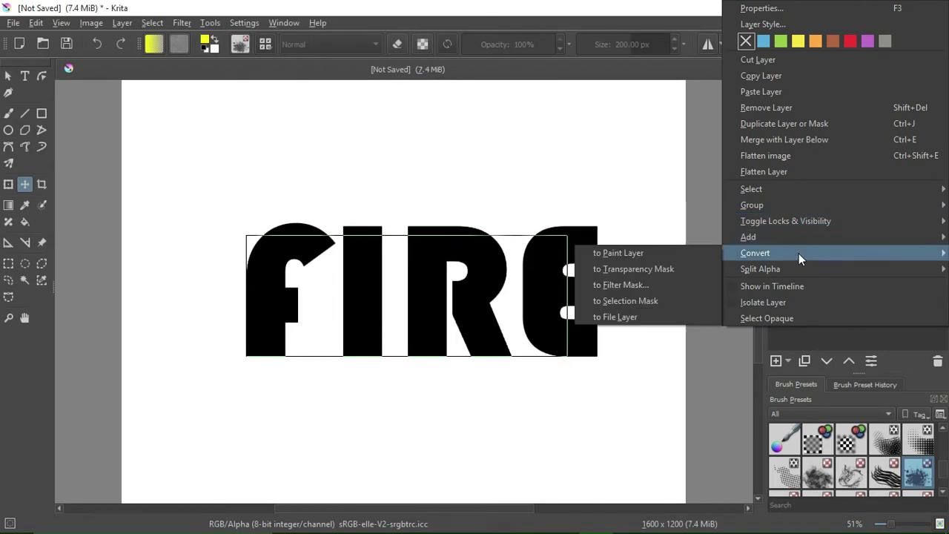
pyautogui.click(827, 343)
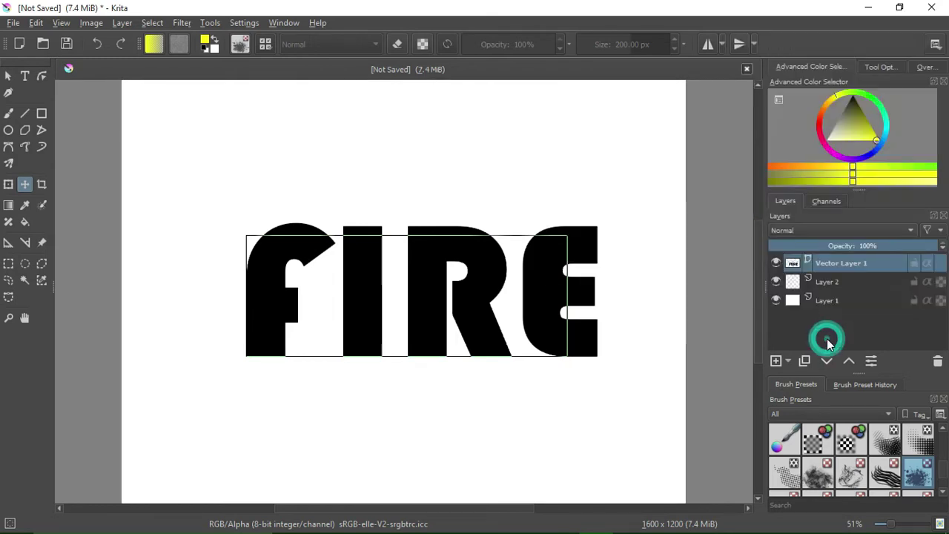
pyautogui.rightClick(834, 262)
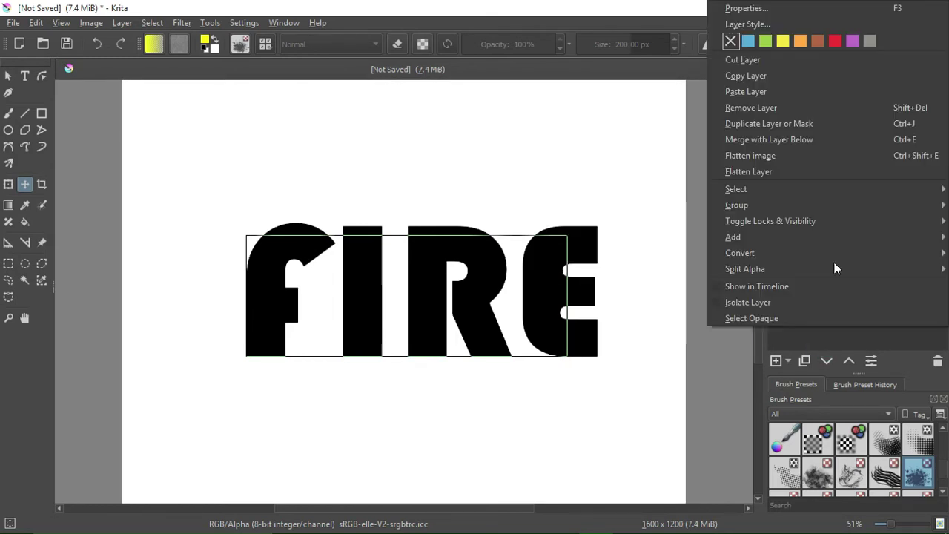
pyautogui.moveTo(776, 225)
pyautogui.moveTo(746, 251)
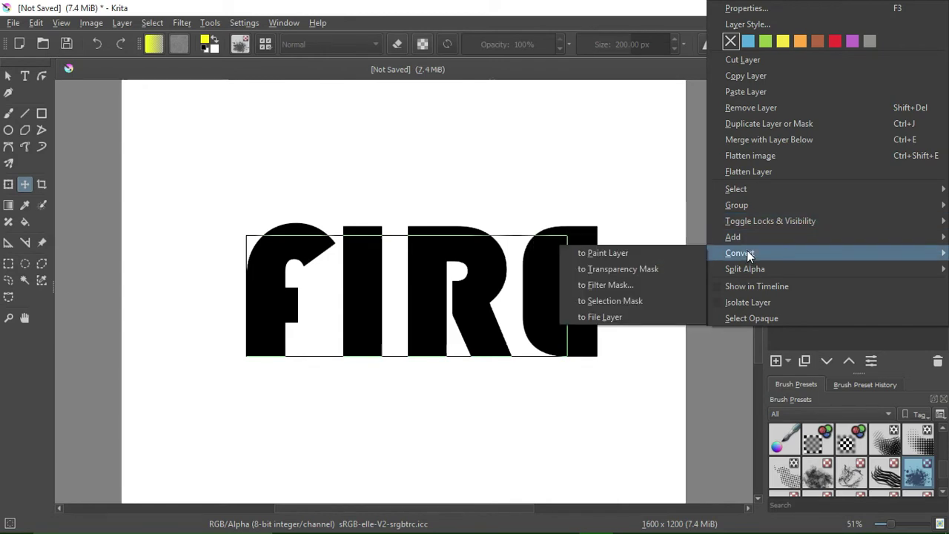
pyautogui.click(687, 253)
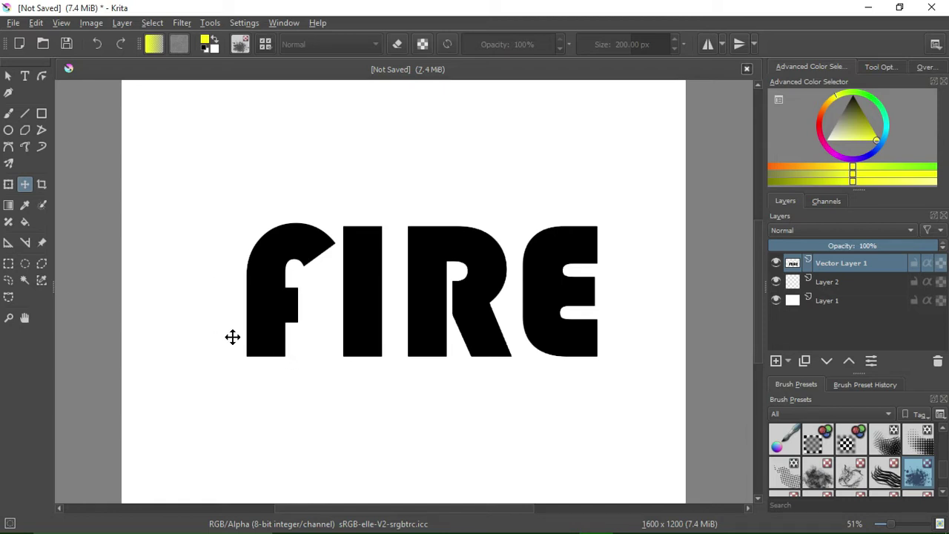
# Select the black FIRE lettering by similar colour and fill all four letters with red
pyautogui.click(41, 280)
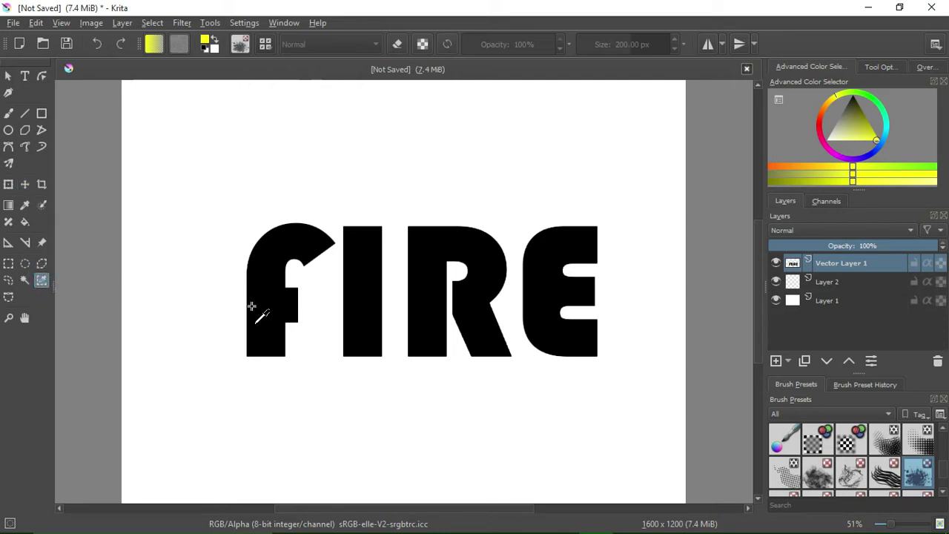
pyautogui.click(270, 287)
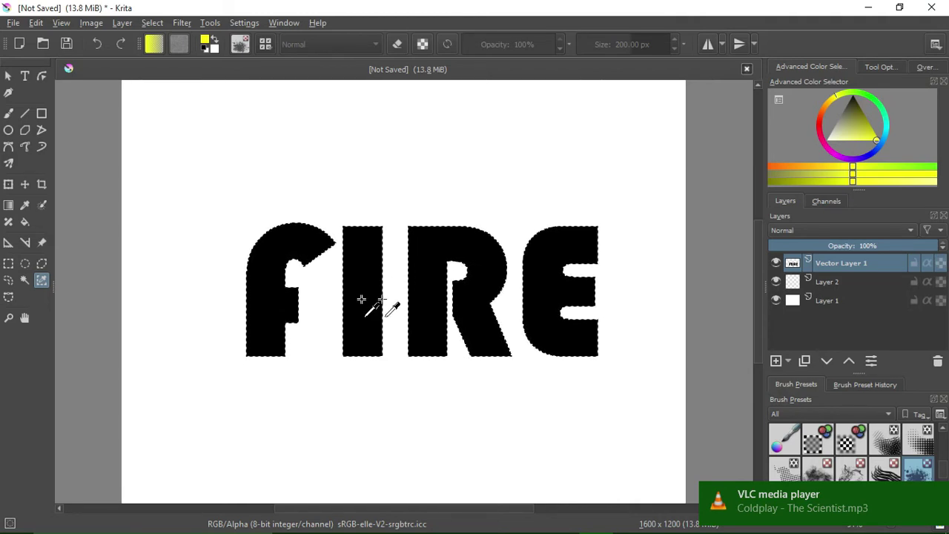
pyautogui.click(817, 123)
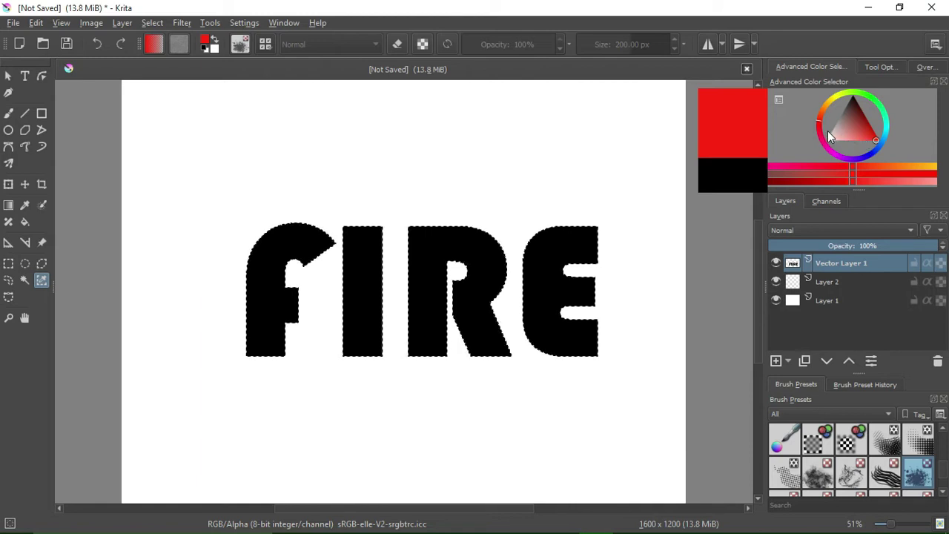
pyautogui.click(821, 132)
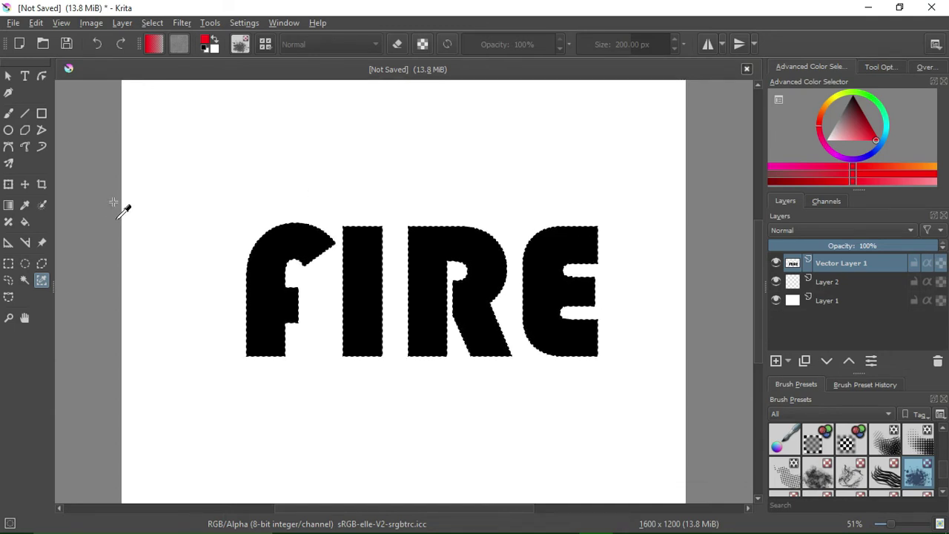
pyautogui.click(24, 223)
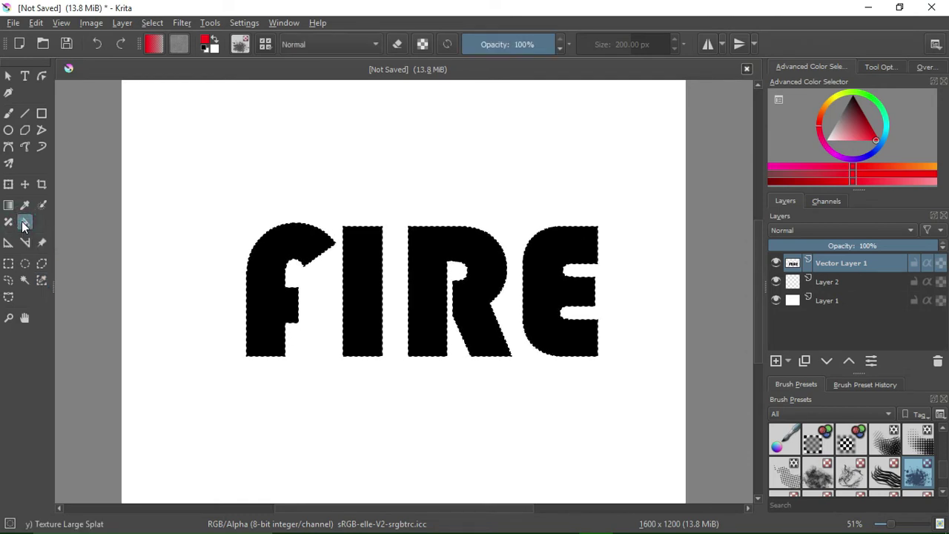
pyautogui.click(272, 309)
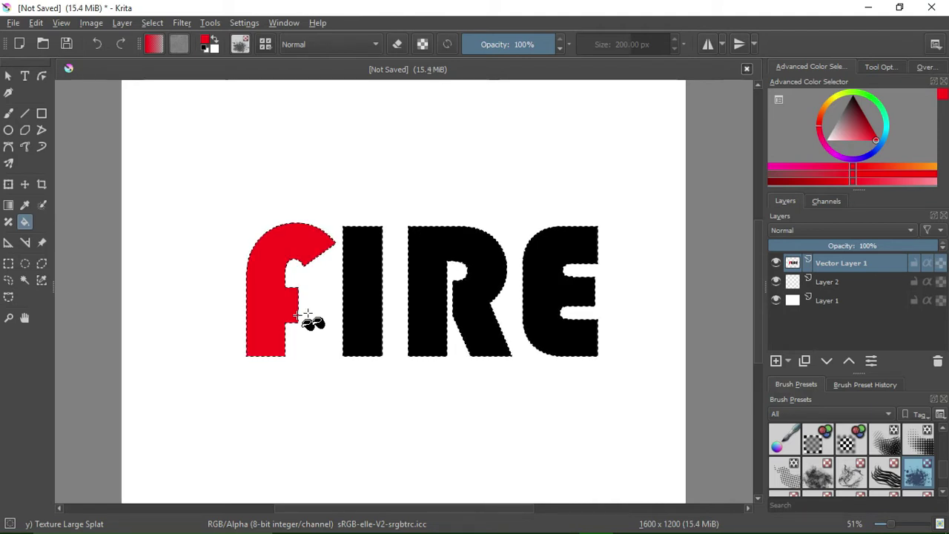
pyautogui.click(350, 299)
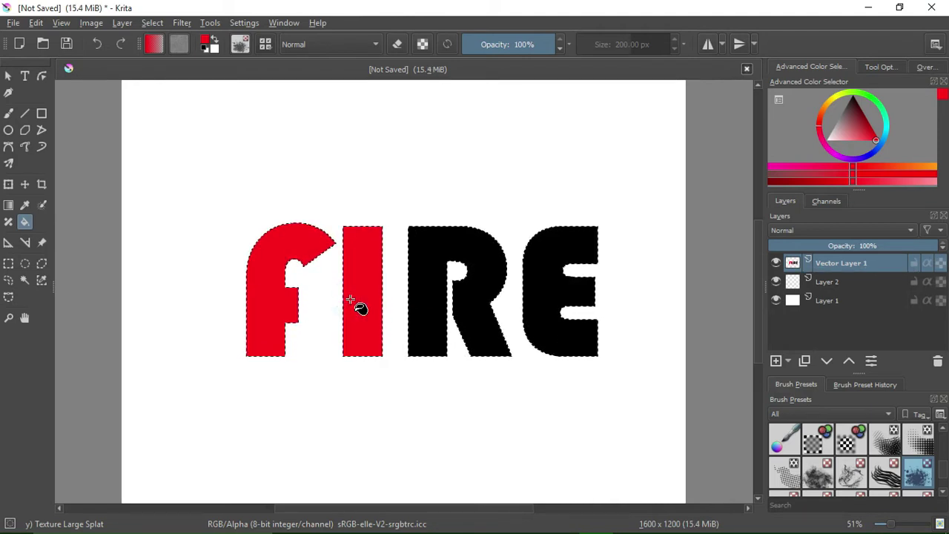
pyautogui.click(424, 287)
pyautogui.click(545, 273)
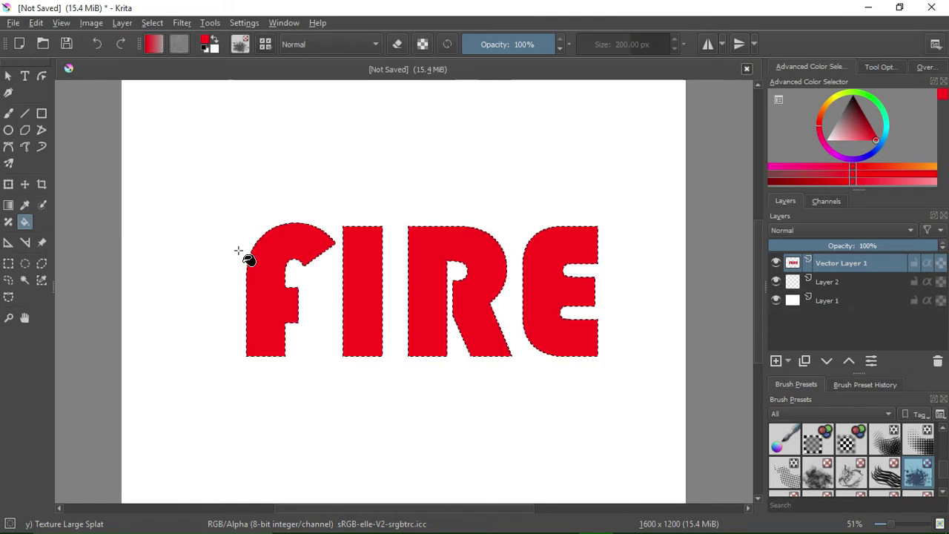
# Open G'MIC-Qt for the red FIRE lettering and choose the Lava filter from the Patterns category
pyautogui.click(181, 23)
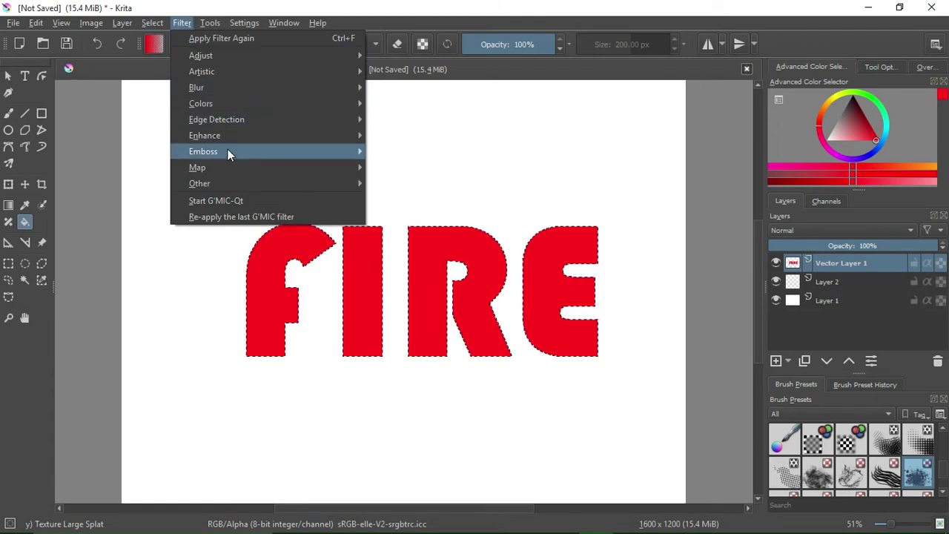
pyautogui.click(270, 206)
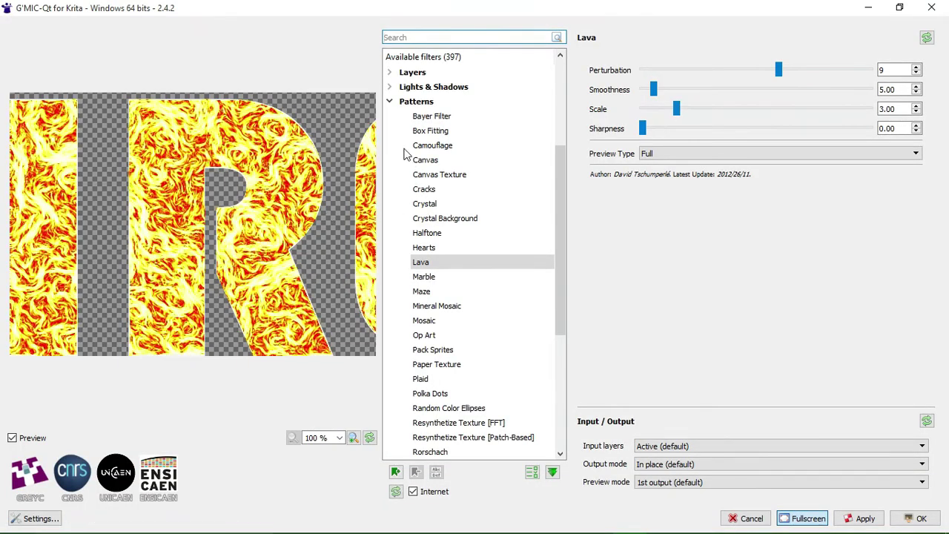
pyautogui.click(390, 101)
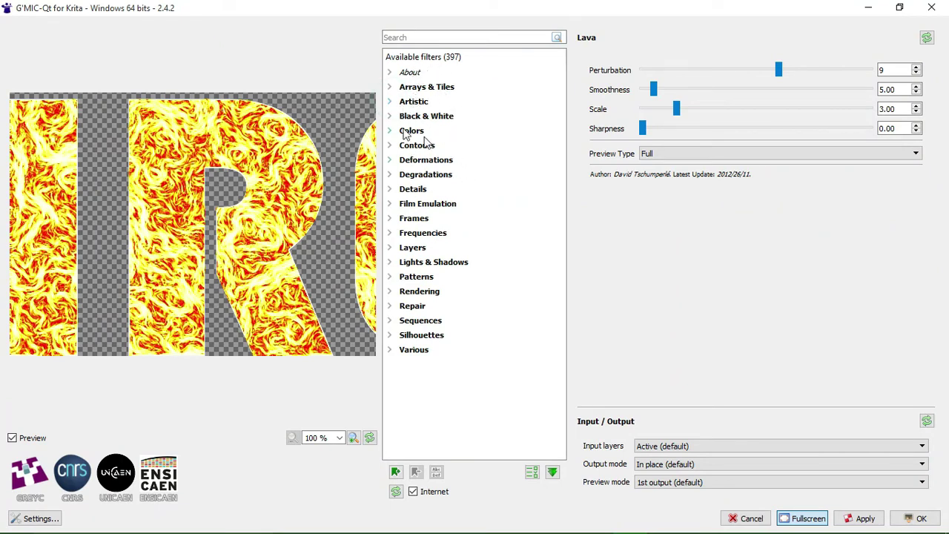
pyautogui.click(452, 250)
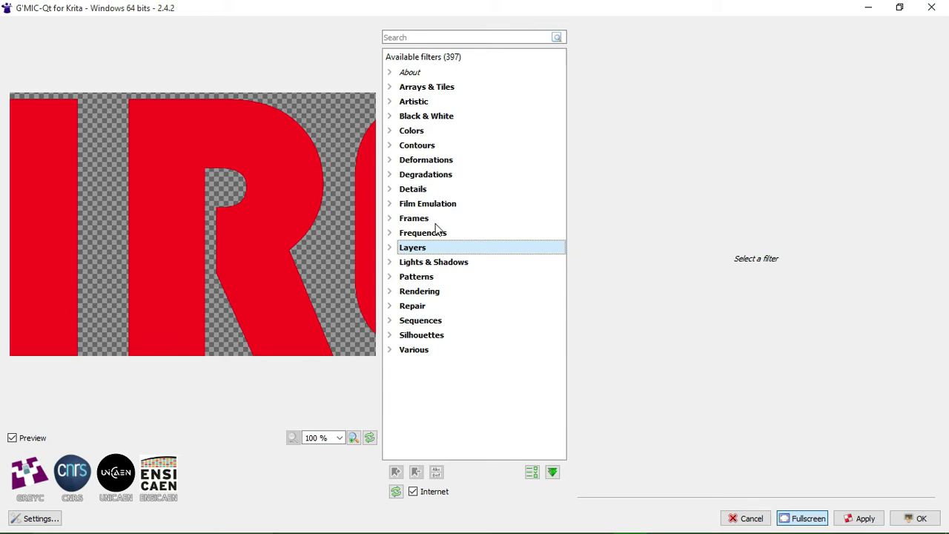
pyautogui.click(407, 117)
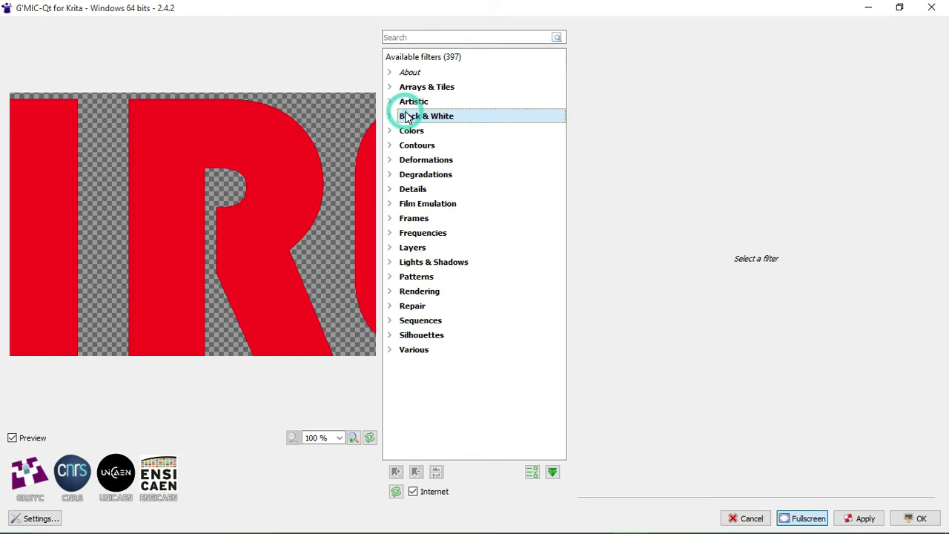
pyautogui.press('Down')
pyautogui.press('Down')
pyautogui.press('Down')
pyautogui.press('Down')
pyautogui.press('Down')
pyautogui.press('Down')
pyautogui.press('Down')
pyautogui.press('Down')
pyautogui.press('Down')
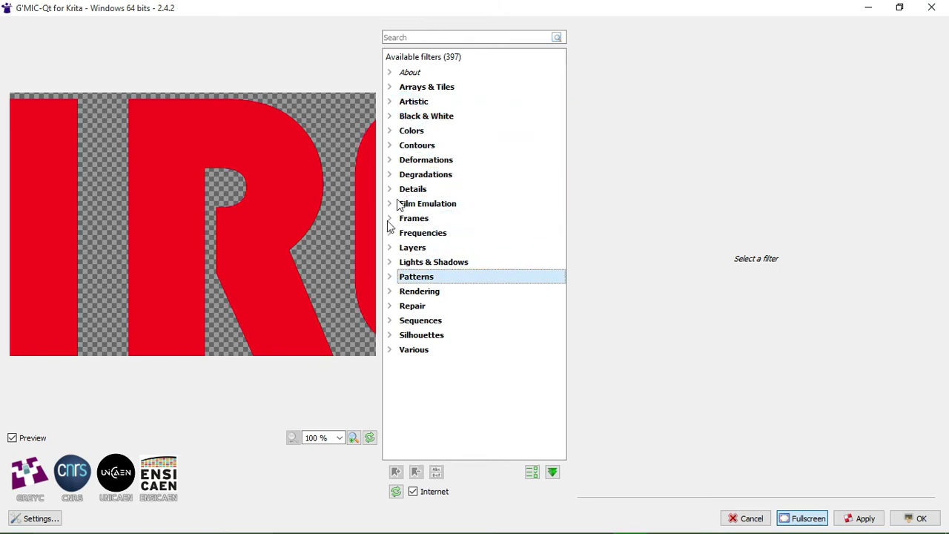
pyautogui.click(389, 278)
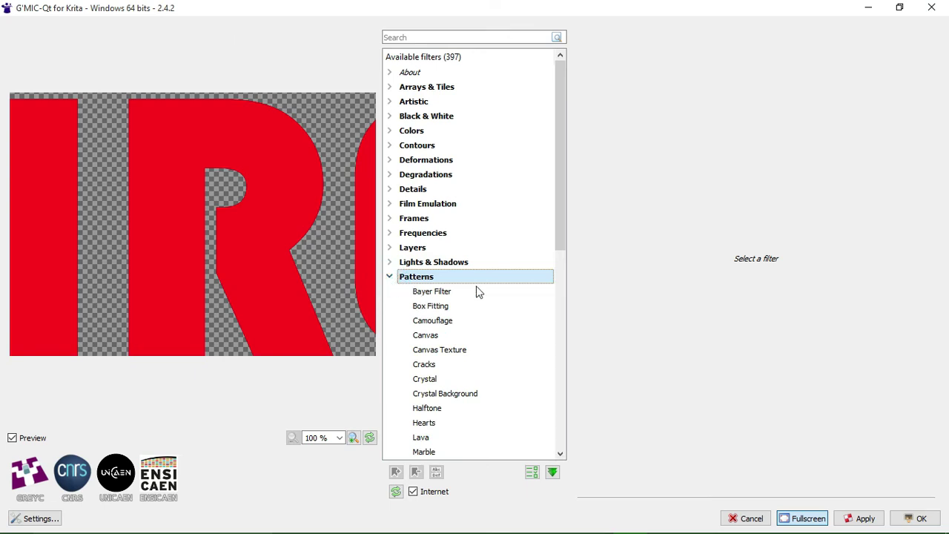
pyautogui.moveTo(560, 227); pyautogui.dragTo(524, 300)
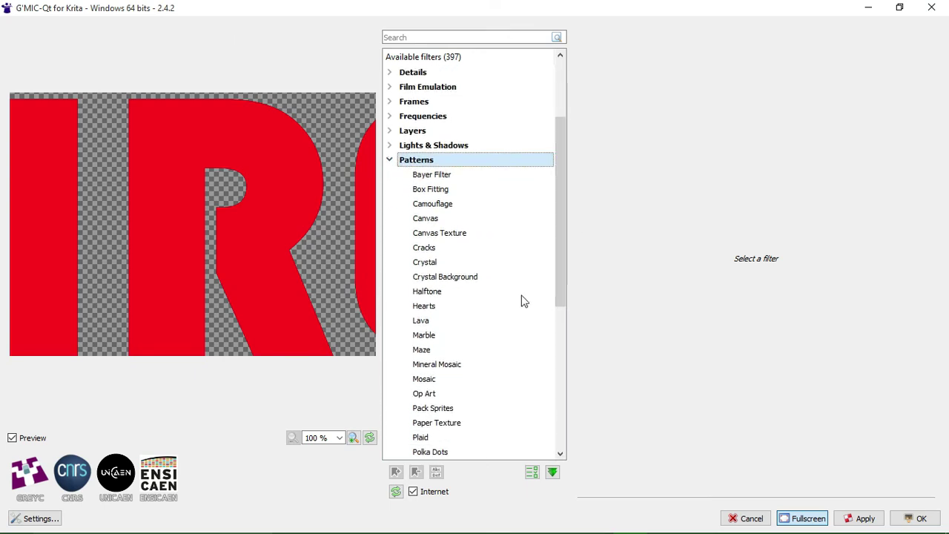
pyautogui.click(417, 323)
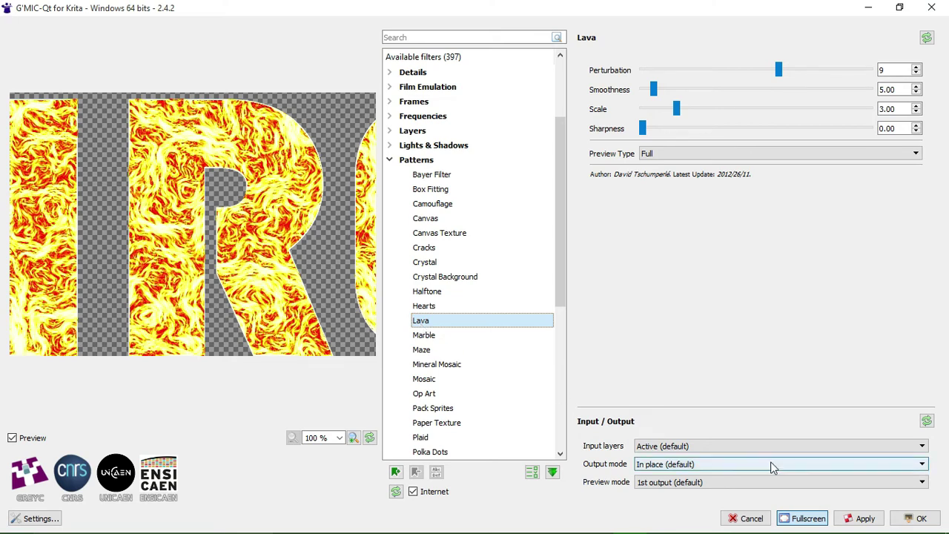
# Apply the Lava filter to the FIRE lettering twice, and once more while closing G'MIC-Qt
pyautogui.click(856, 517)
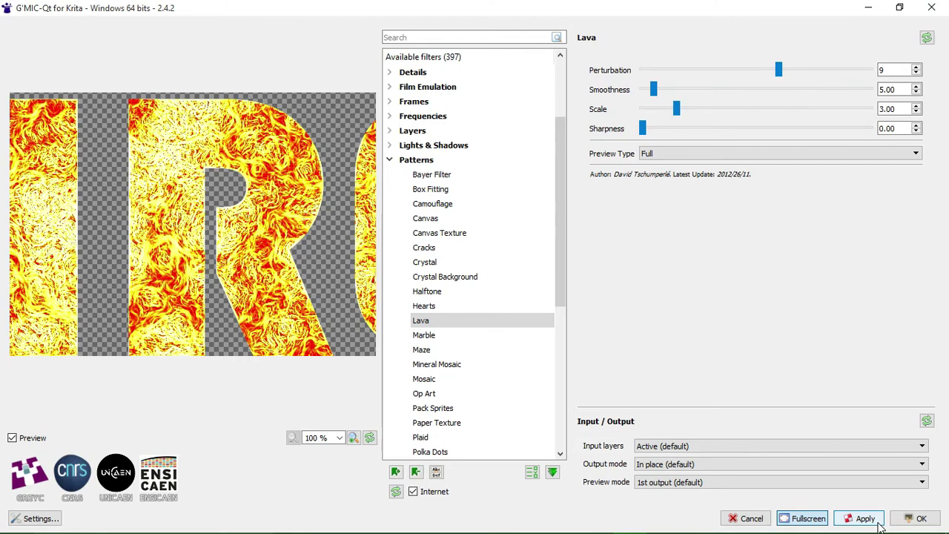
pyautogui.click(865, 519)
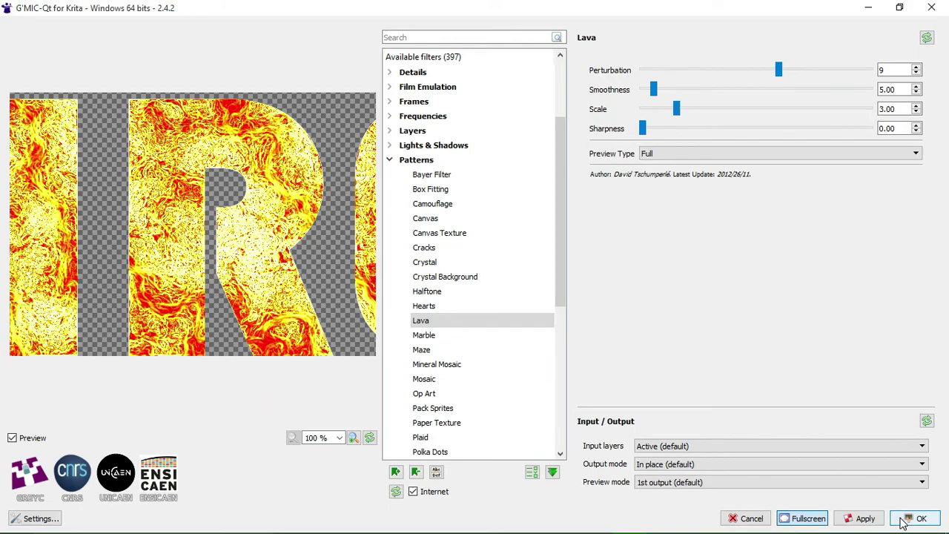
pyautogui.click(915, 518)
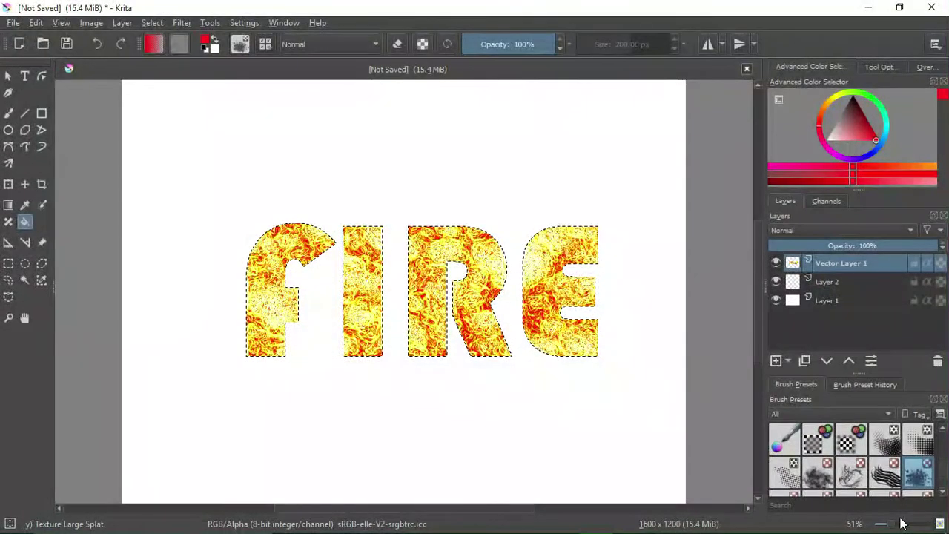
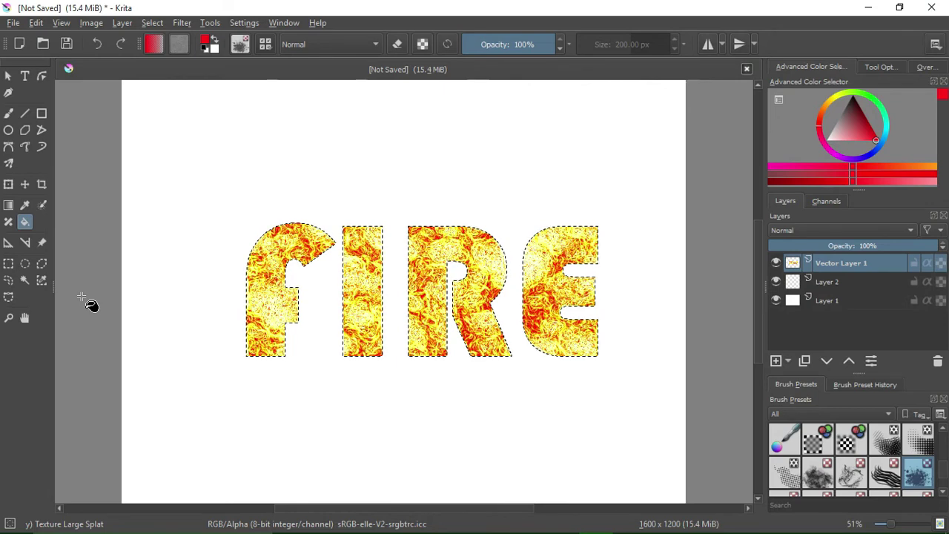
# Replace the selection around the FIRE letters with a selection of the whole canvas
pyautogui.click(9, 267)
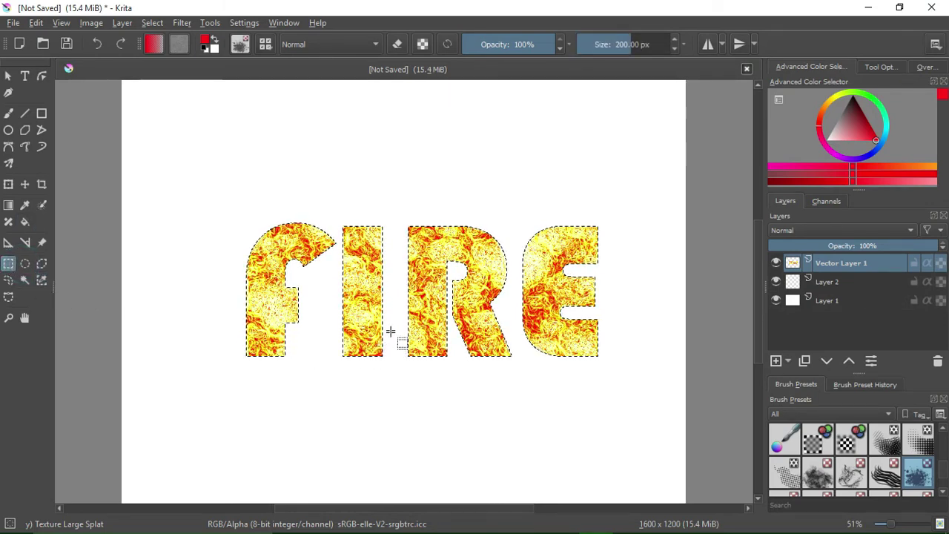
pyautogui.click(8, 265)
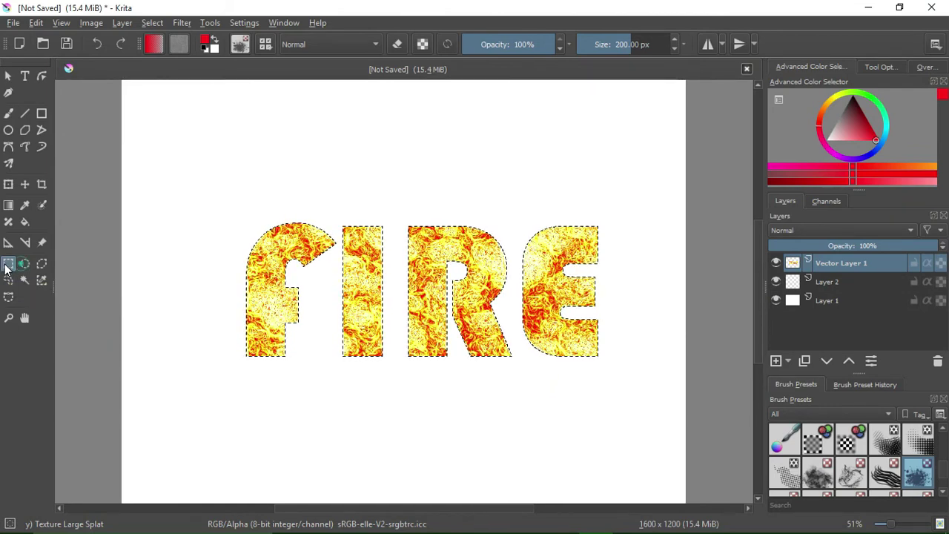
pyautogui.rightClick(295, 283)
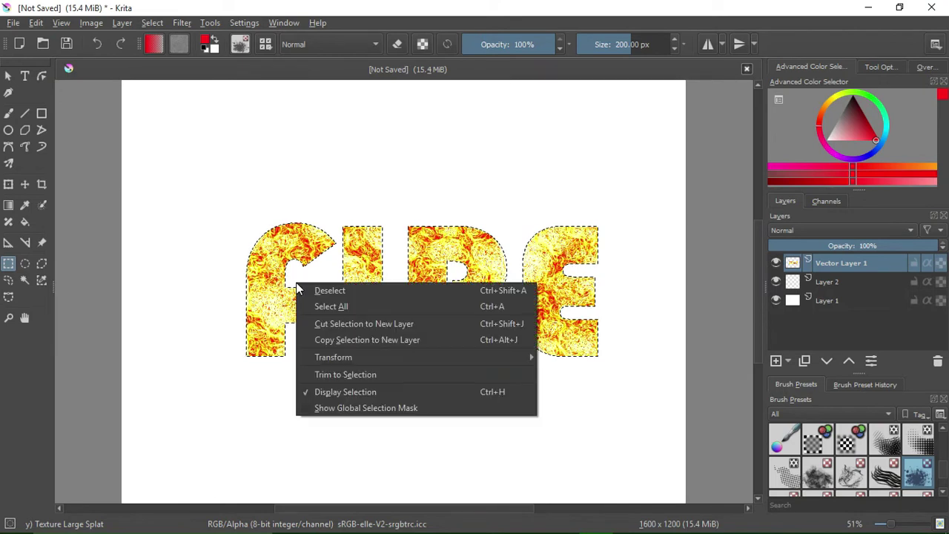
pyautogui.click(326, 306)
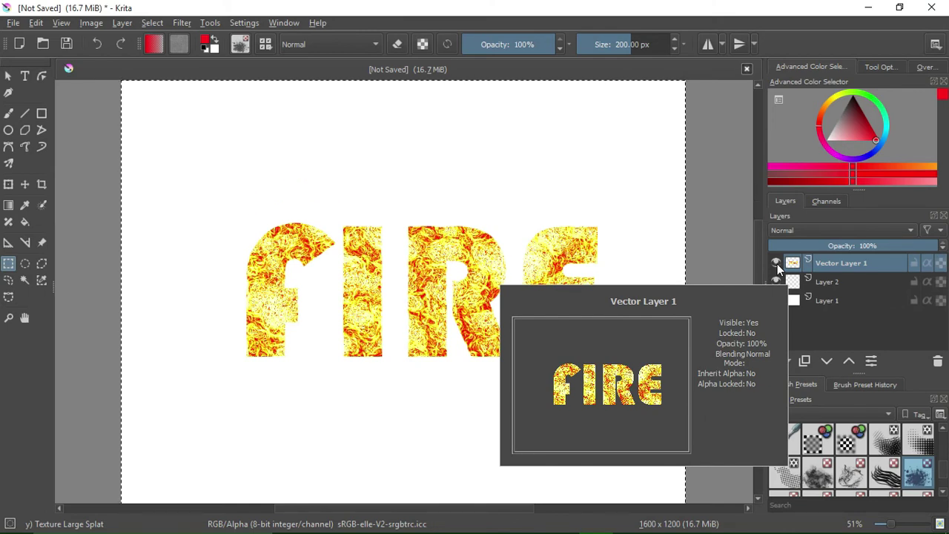
# Hide Vector Layer 1, fill all of Layer 2 with dark red, and show the lettering again
pyautogui.click(776, 264)
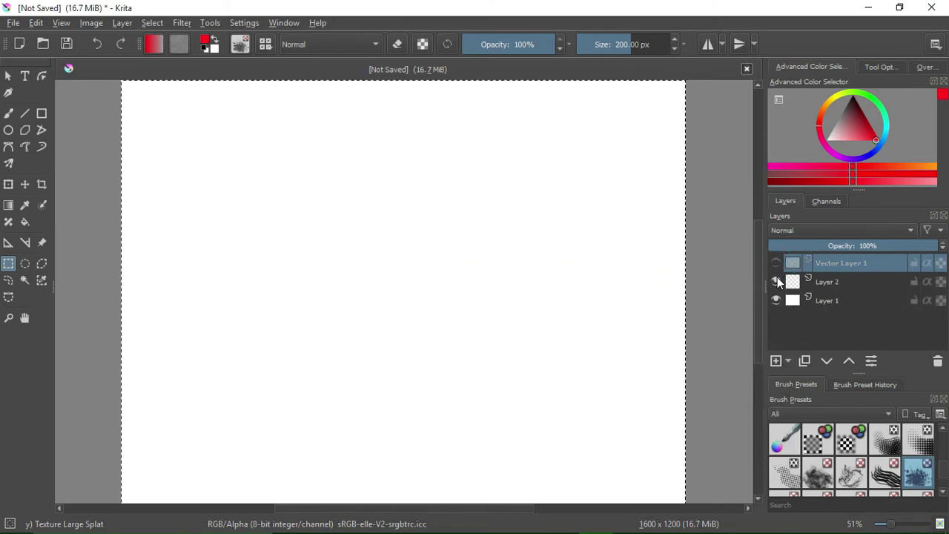
pyautogui.click(816, 280)
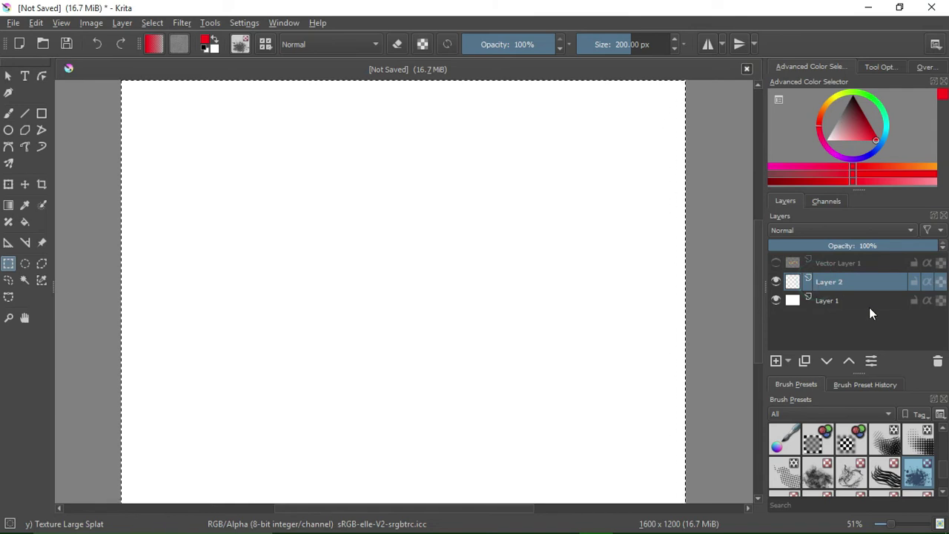
pyautogui.click(24, 222)
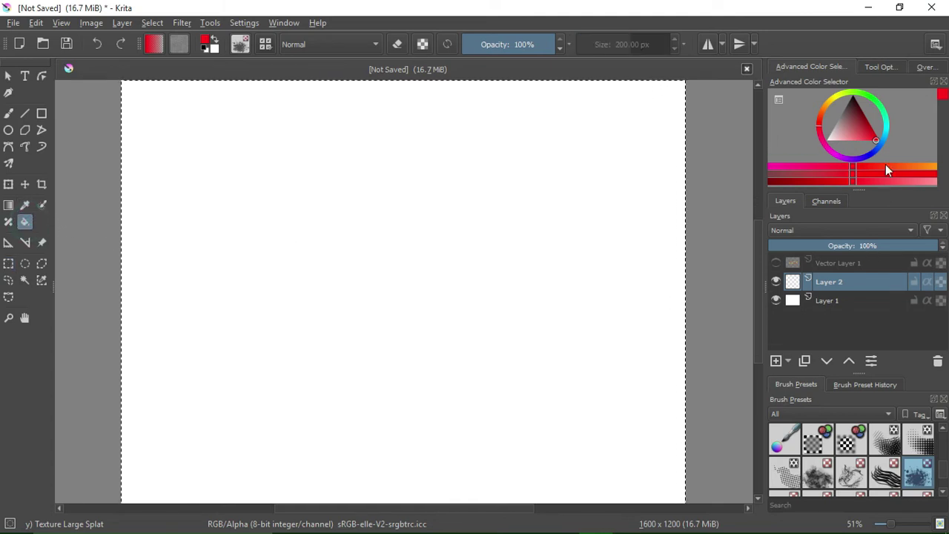
pyautogui.moveTo(869, 138); pyautogui.dragTo(862, 108)
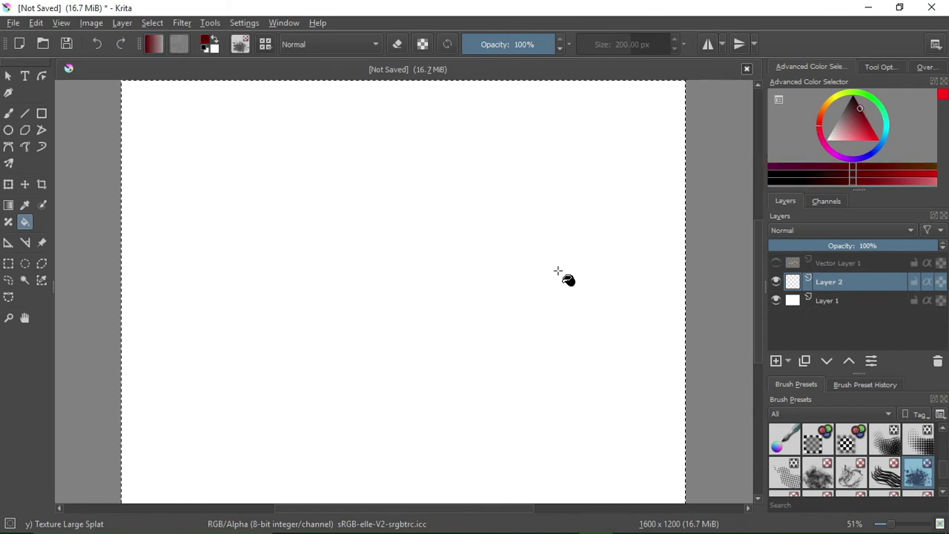
pyautogui.click(557, 272)
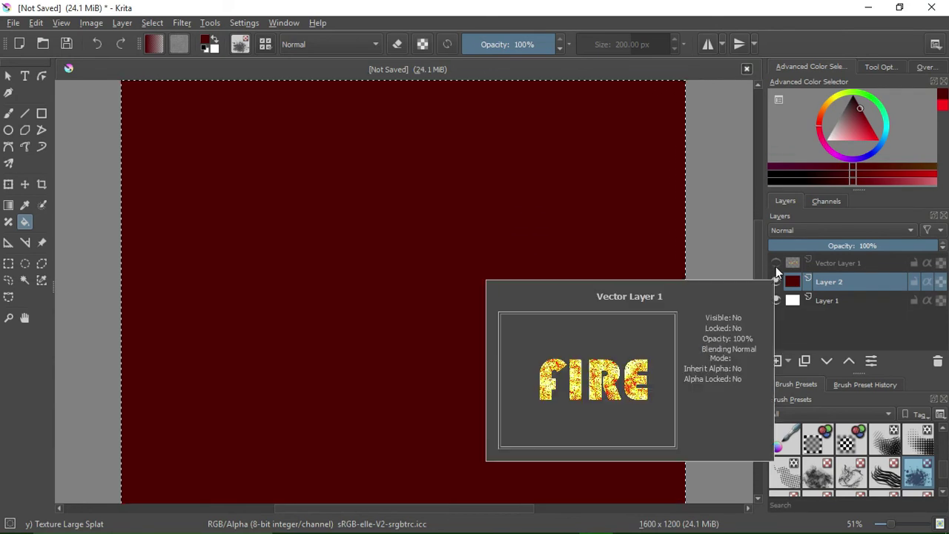
pyautogui.click(775, 268)
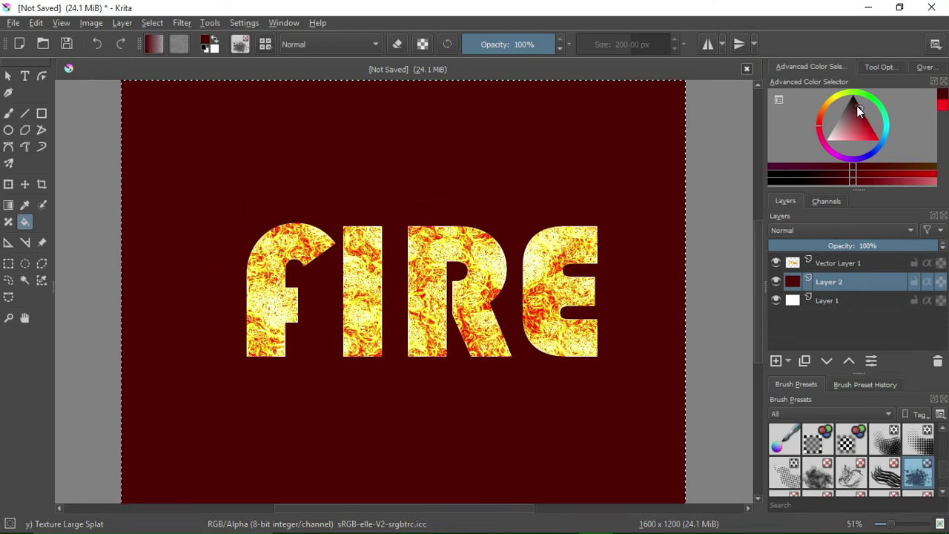
# Refill the Layer 2 background with an even darker, near-black red while the lettering layer is temporarily hidden
pyautogui.moveTo(856, 106)
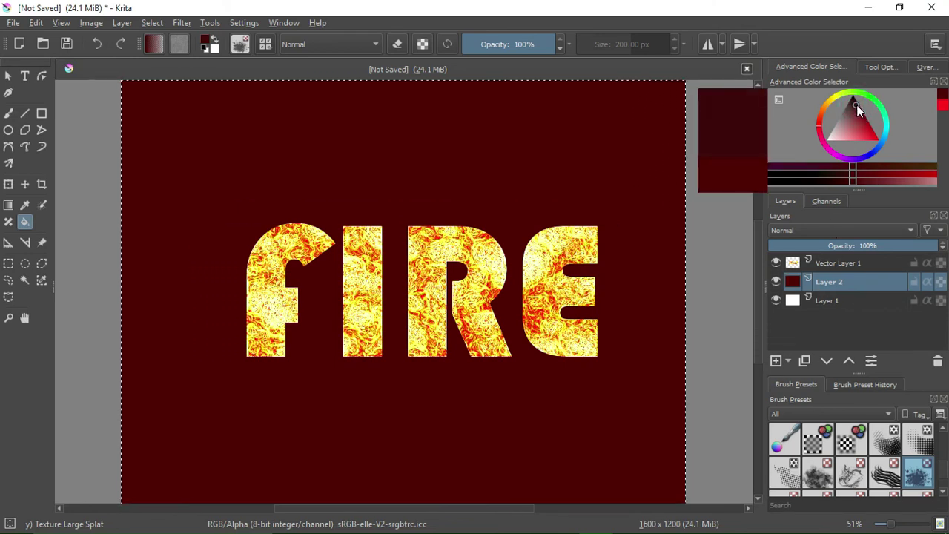
pyautogui.click(775, 264)
pyautogui.click(478, 334)
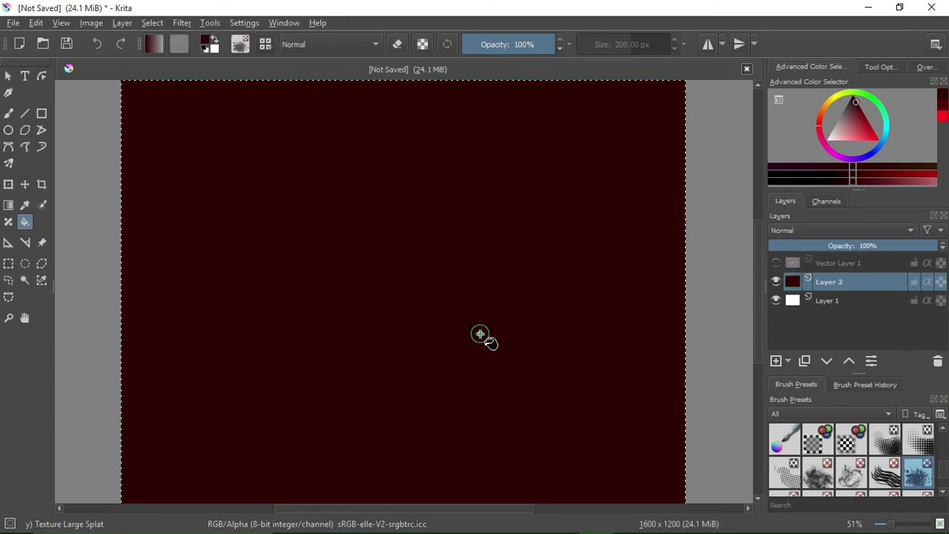
pyautogui.click(775, 264)
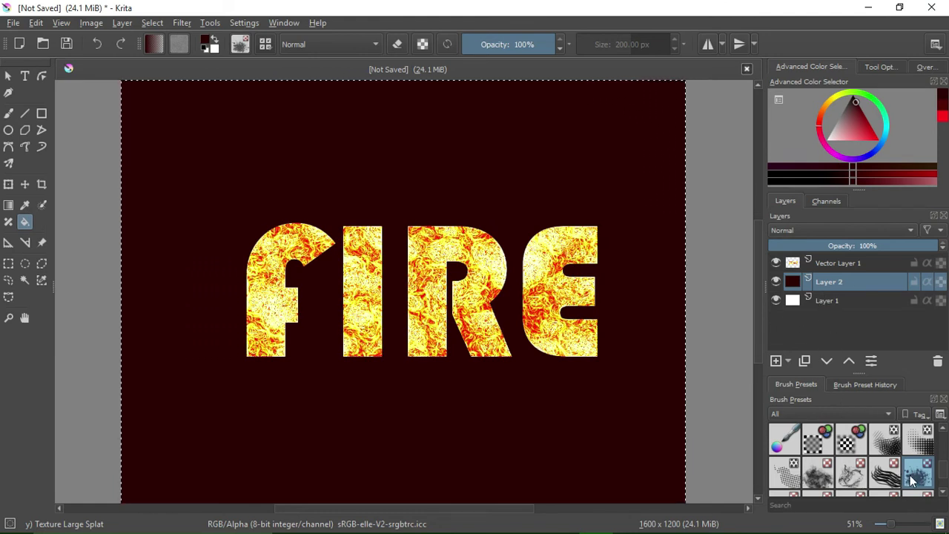
pyautogui.click(942, 494)
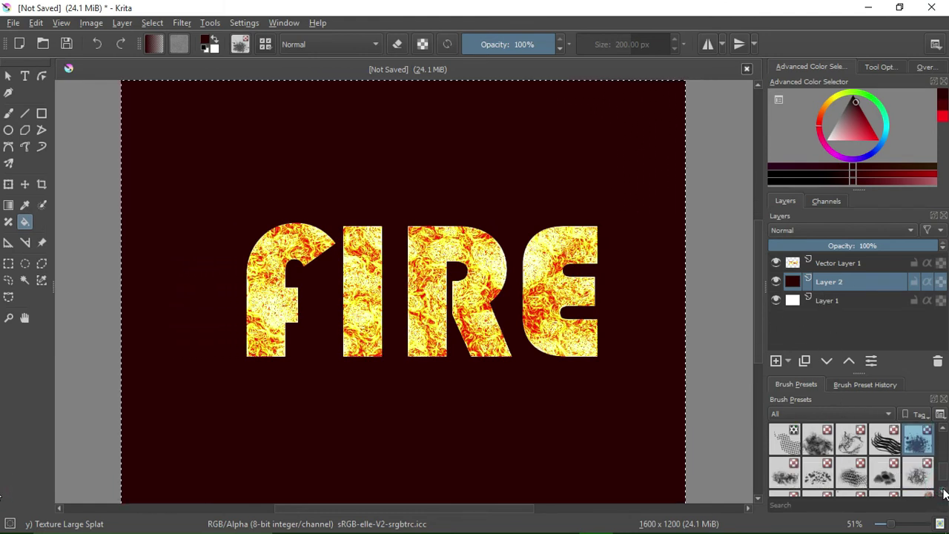
pyautogui.click(942, 494)
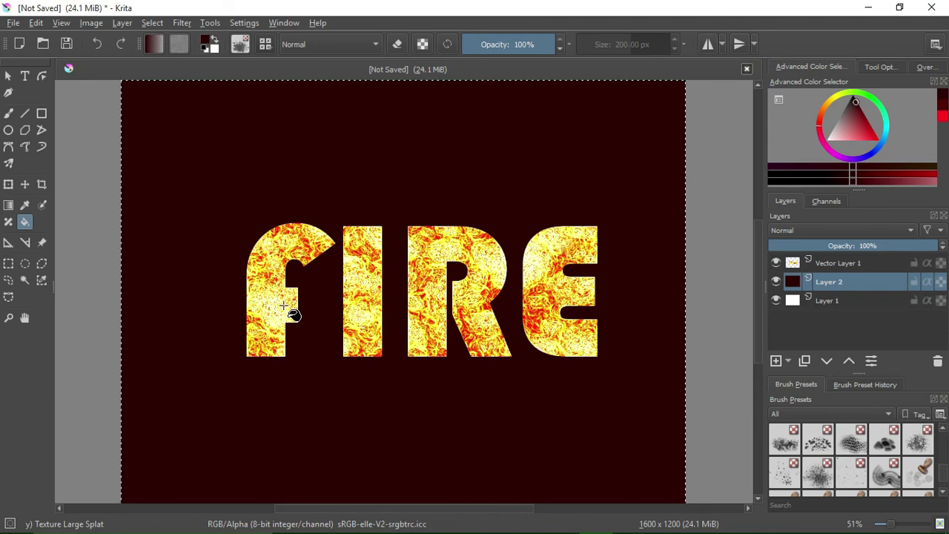
# Start saving the document under a new name and create a folder named FIRE ART in Pictures
pyautogui.click(13, 23)
pyautogui.click(53, 101)
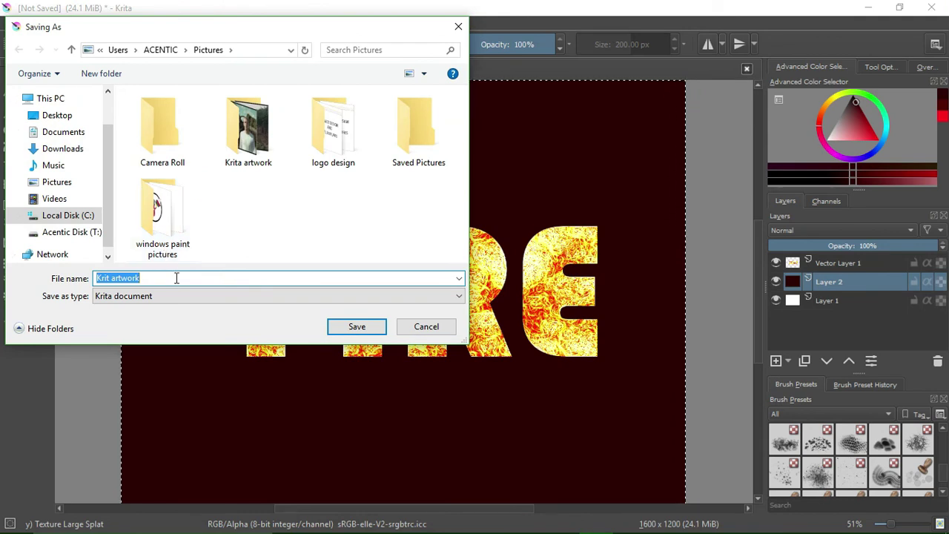
pyautogui.click(228, 234)
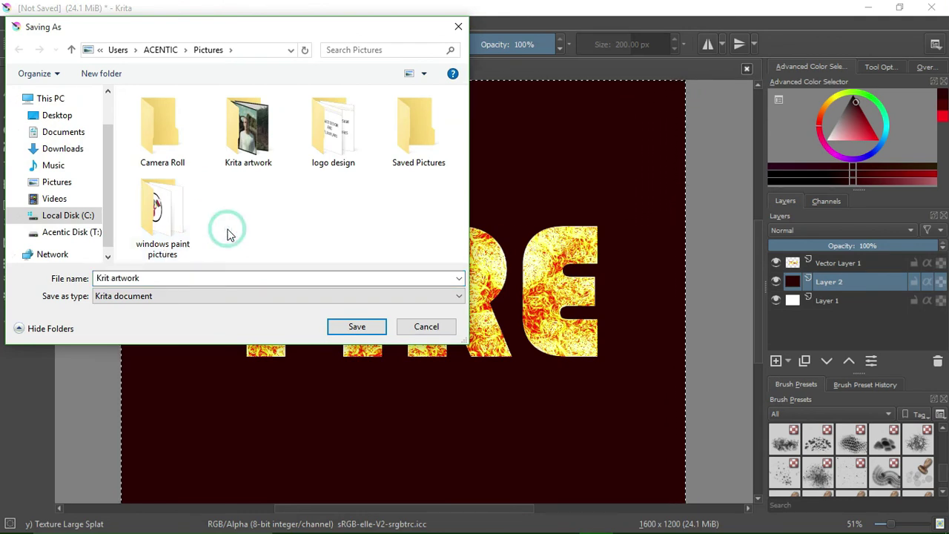
pyautogui.hotkey('ctrl', 'shift', 'n')
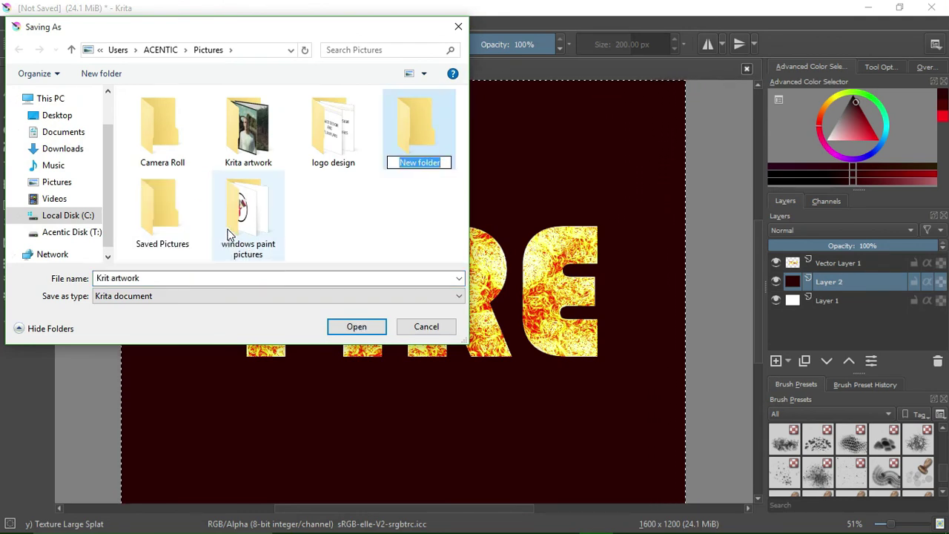
pyautogui.press('BackSpace')
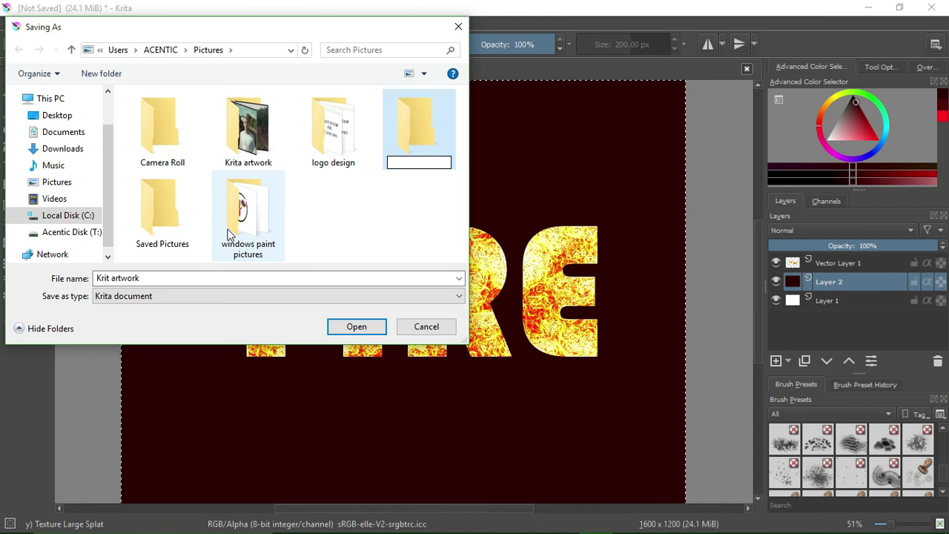
pyautogui.write('F')
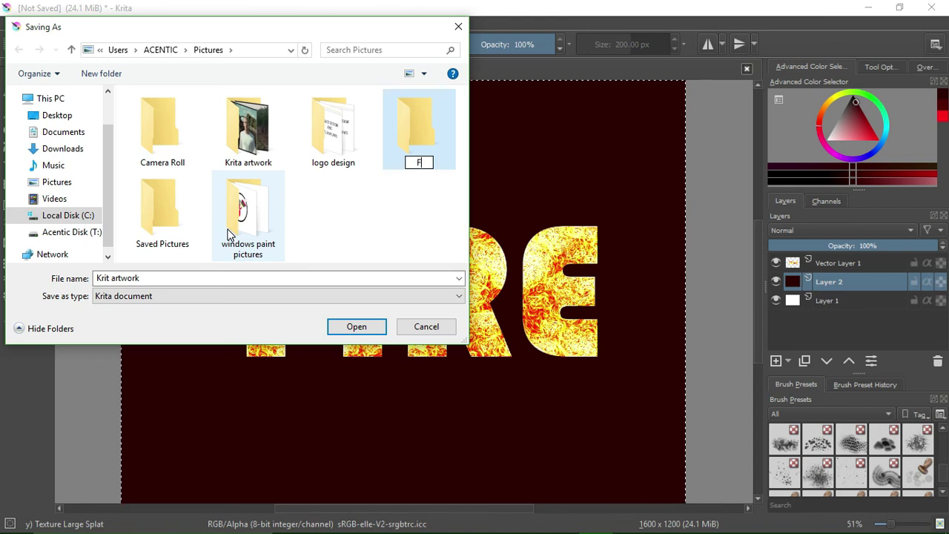
pyautogui.write('IRE')
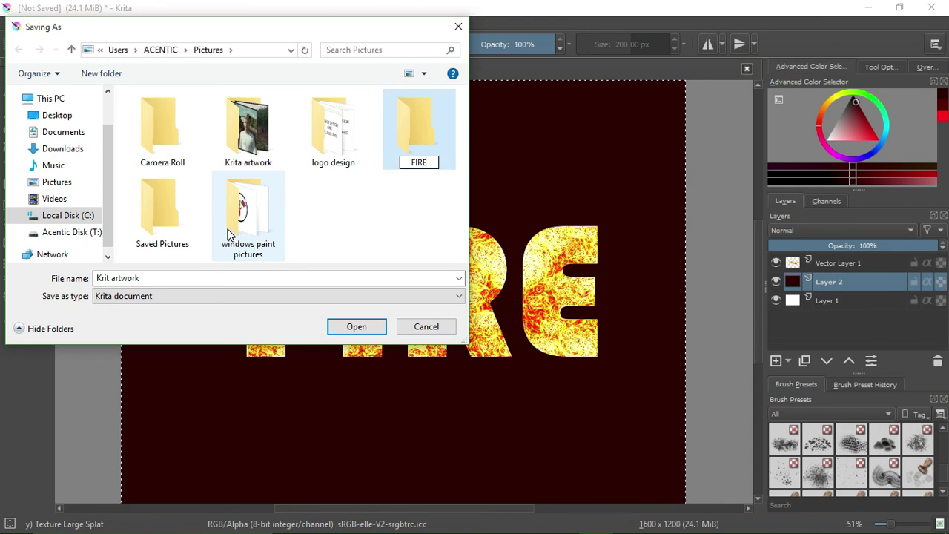
pyautogui.write(' ART')
pyautogui.press('Return')
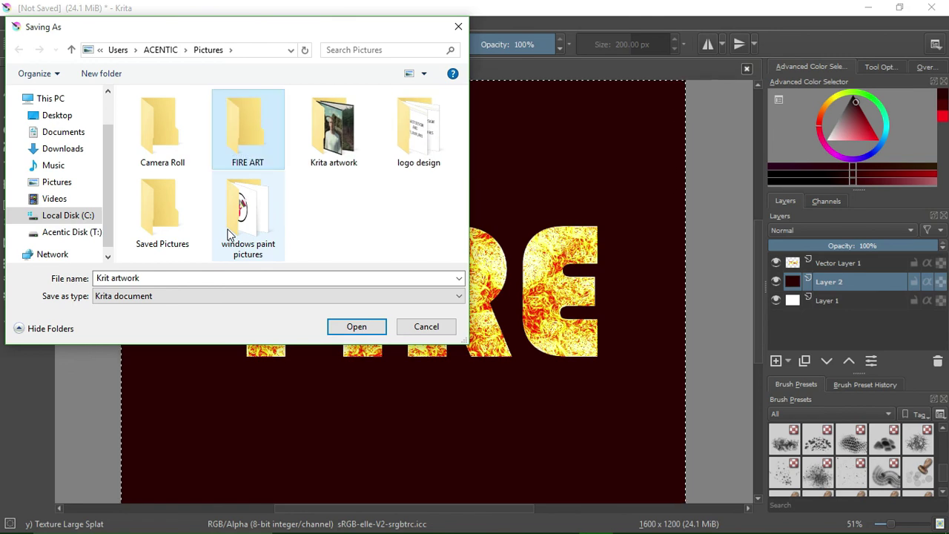
# Open the FIRE ART folder as the save location and choose JPEG image as the file format
pyautogui.press('Return')
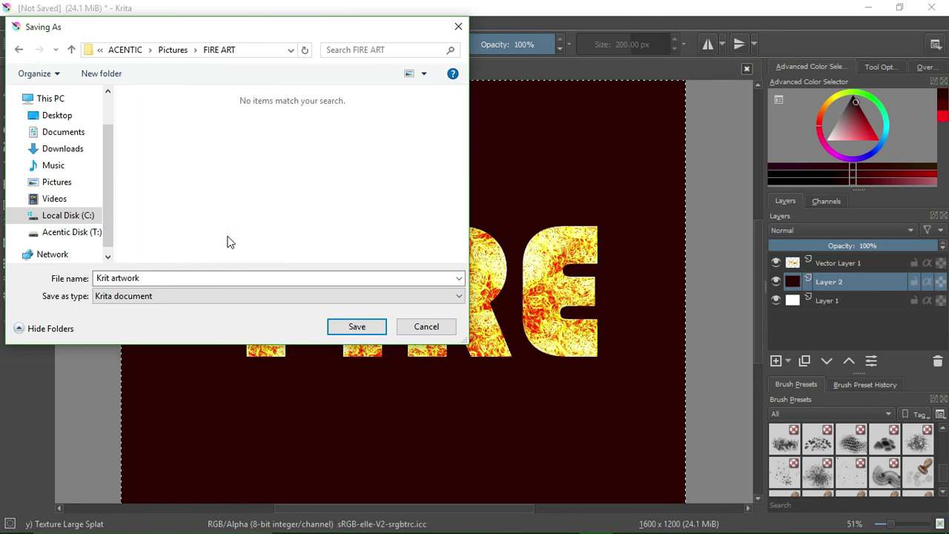
pyautogui.click(214, 300)
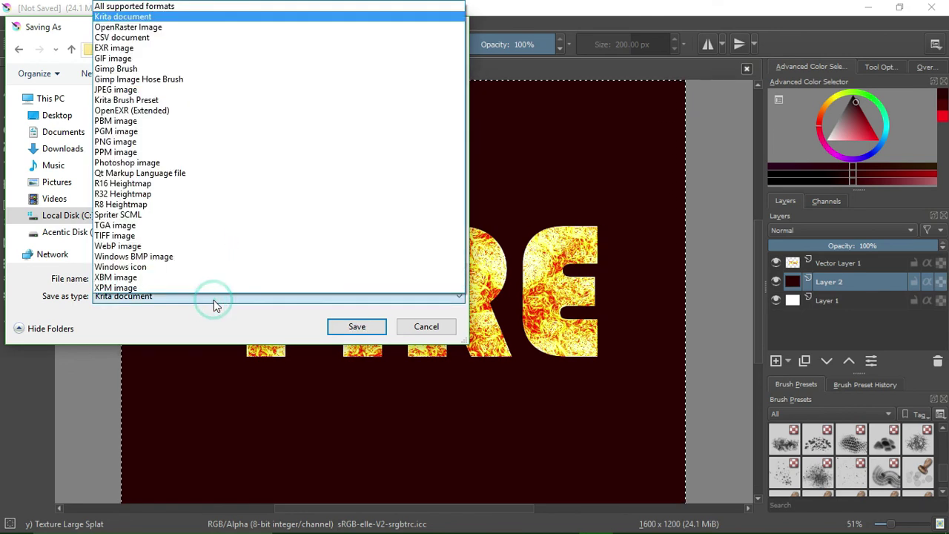
pyautogui.click(158, 91)
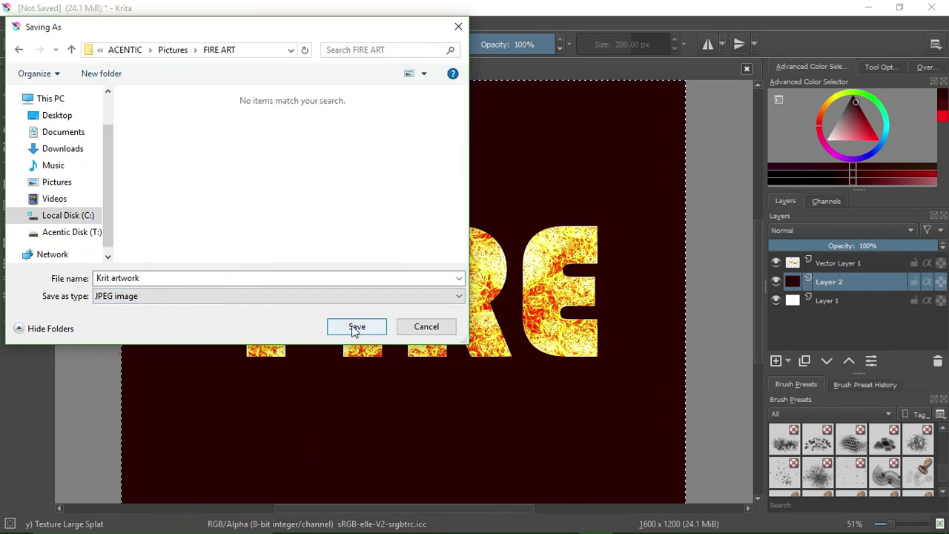
# Name the file FIRE TEXT and save it, accepting the offered JPEG export options
pyautogui.click(247, 278)
pyautogui.write('F')
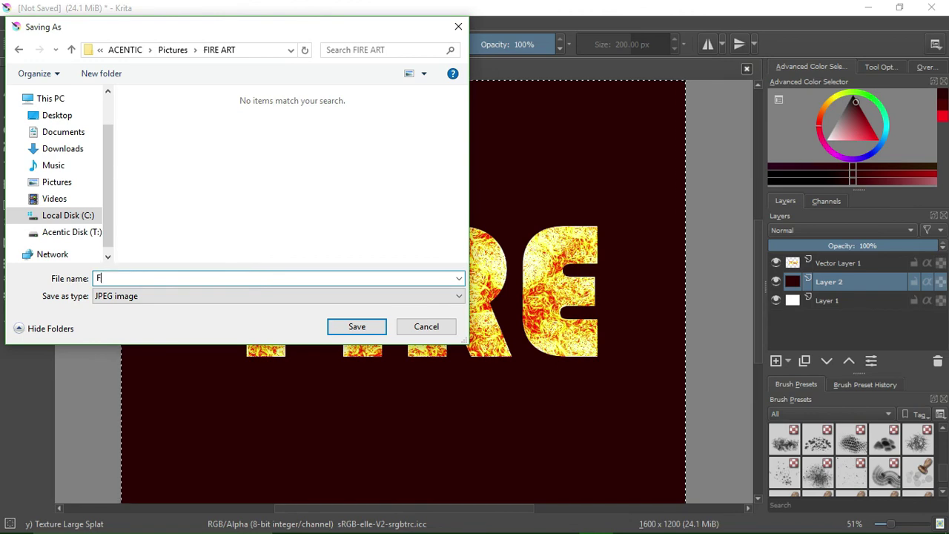
pyautogui.write('IRE TEX')
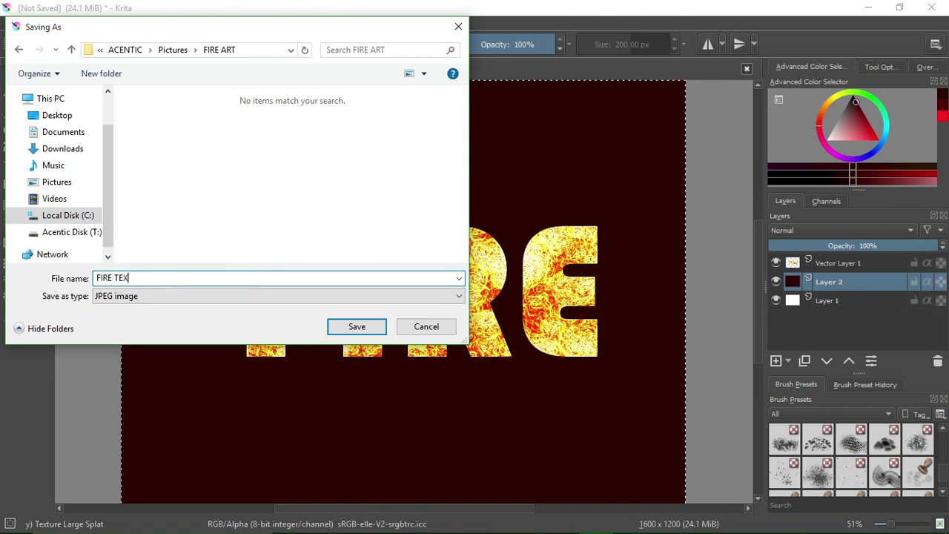
pyautogui.write('T')
pyautogui.click(365, 332)
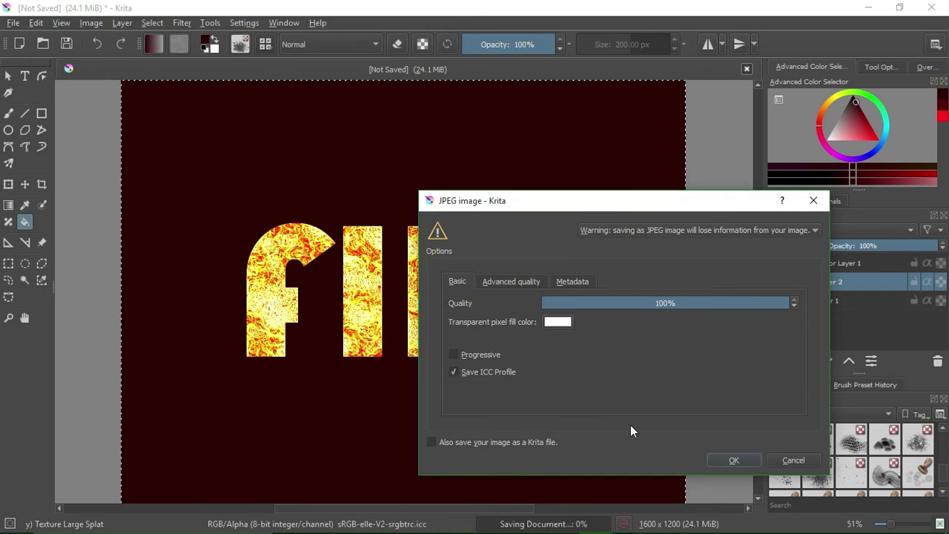
pyautogui.click(714, 460)
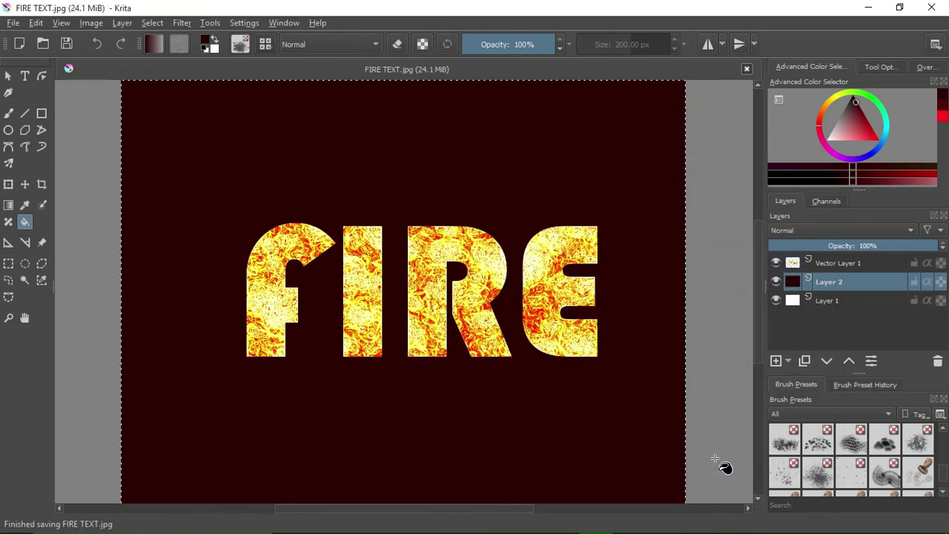